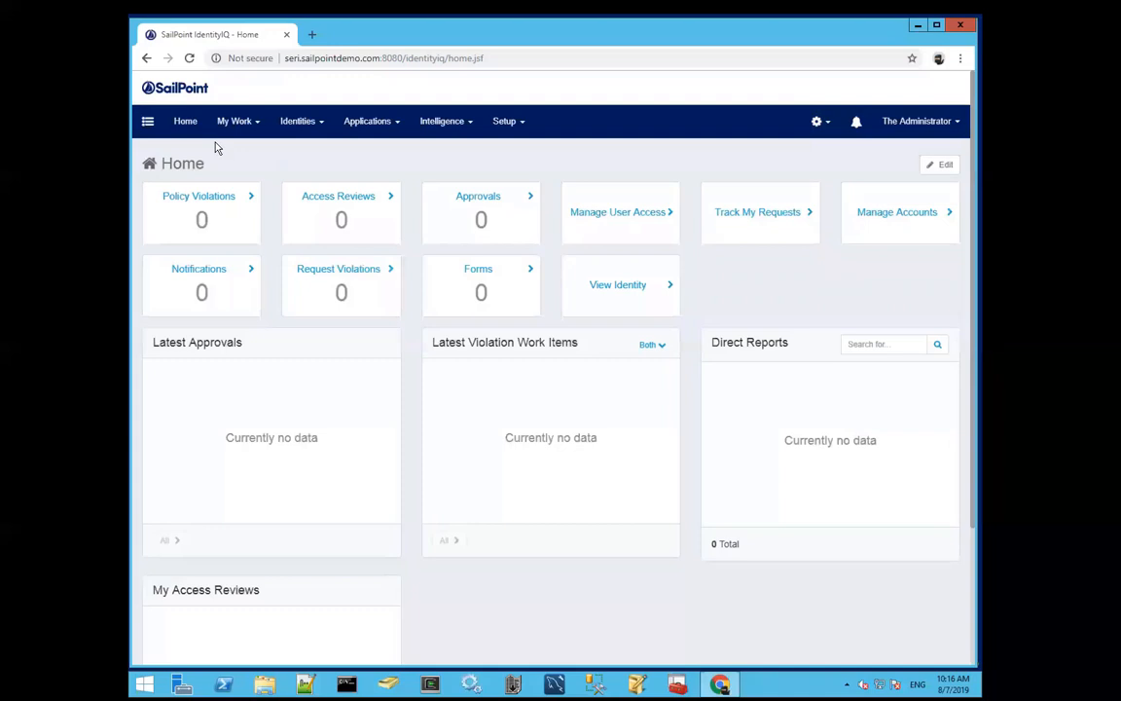
# - Start Self Service Onboarding from Rapid Application Onboarding and choose LDAP as the application to onboard
pyautogui.click(147, 123)
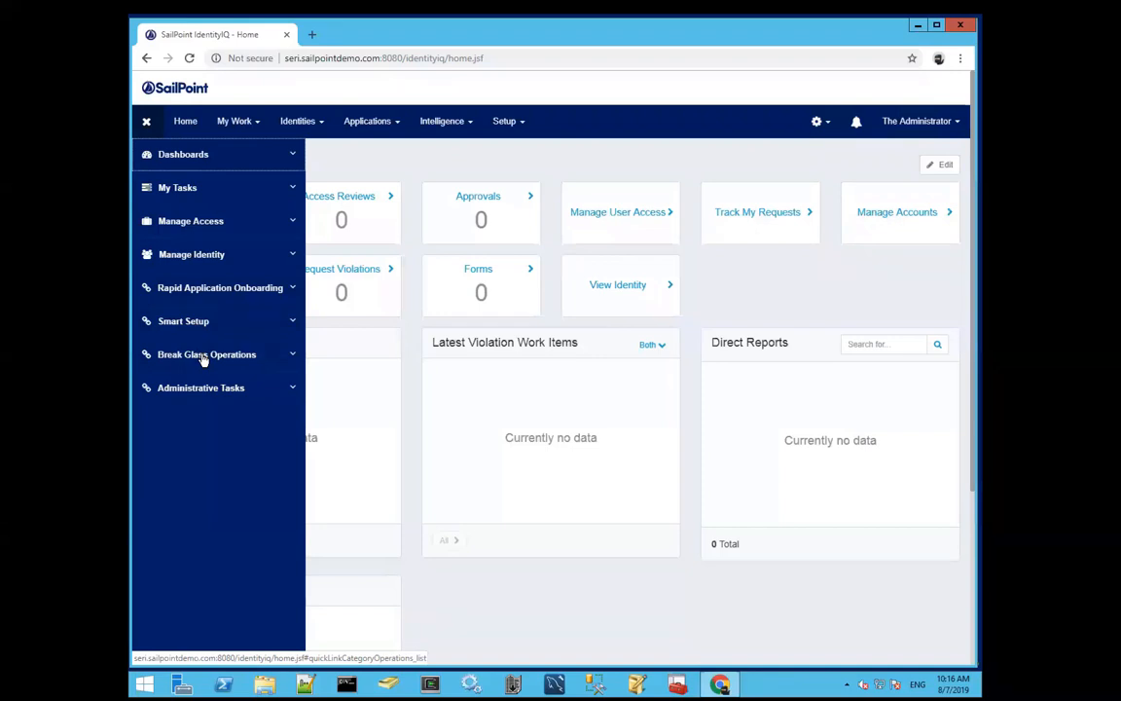
pyautogui.click(235, 294)
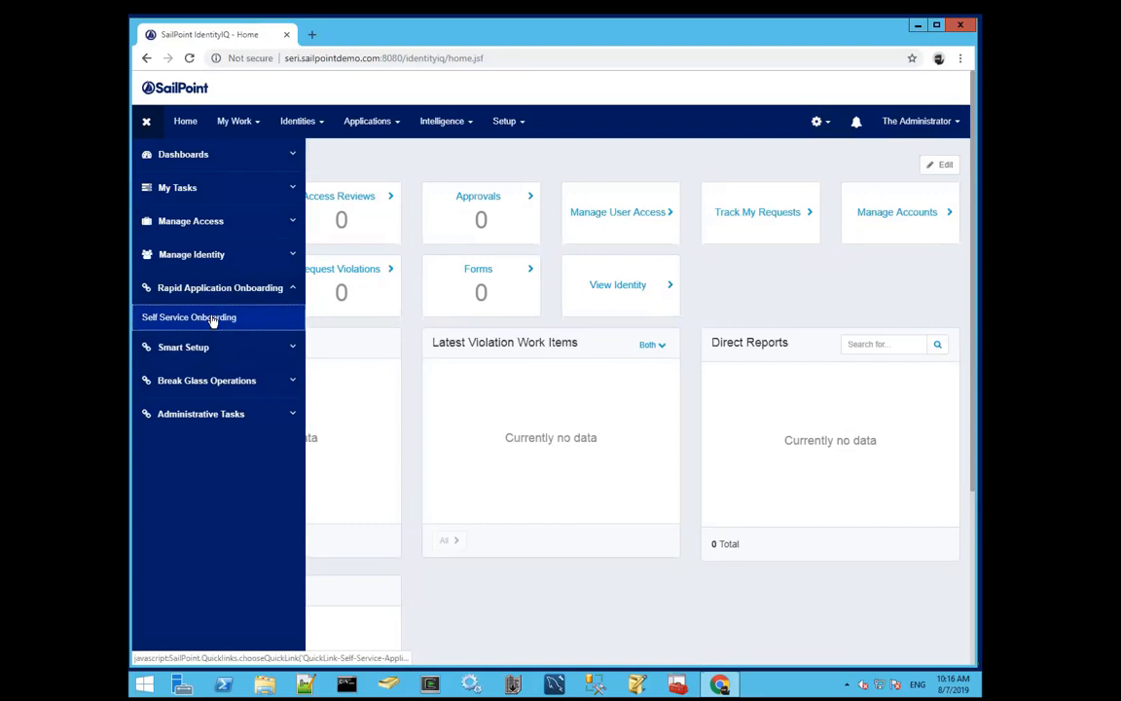
pyautogui.click(209, 319)
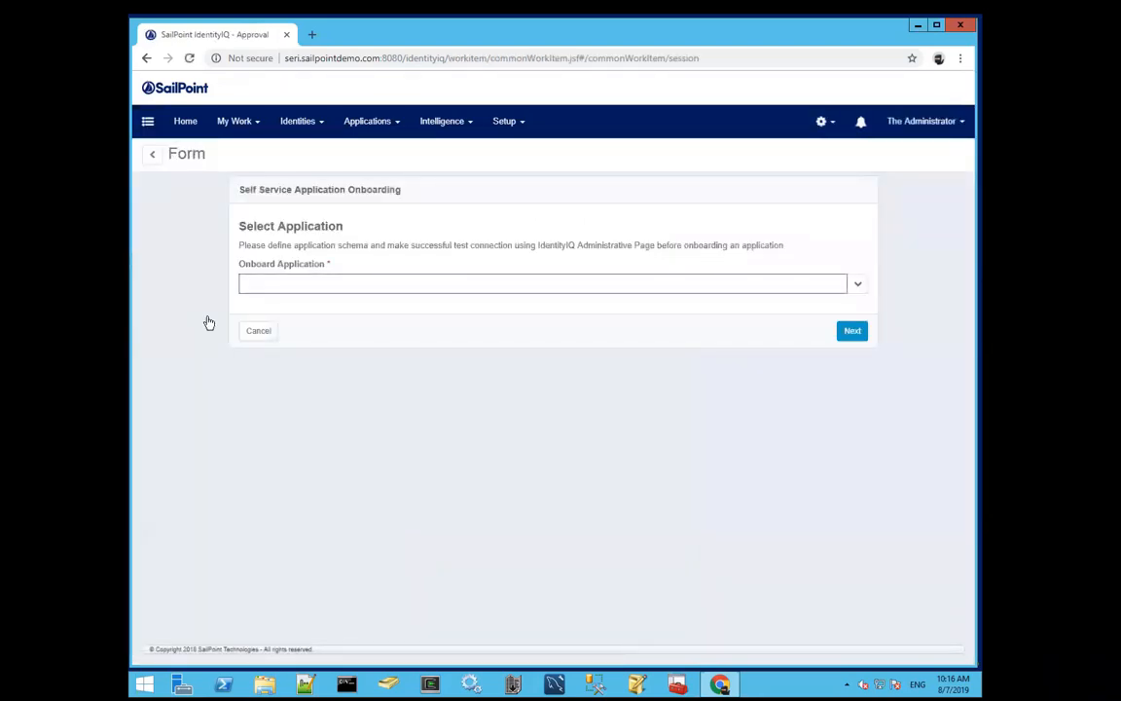
pyautogui.click(854, 290)
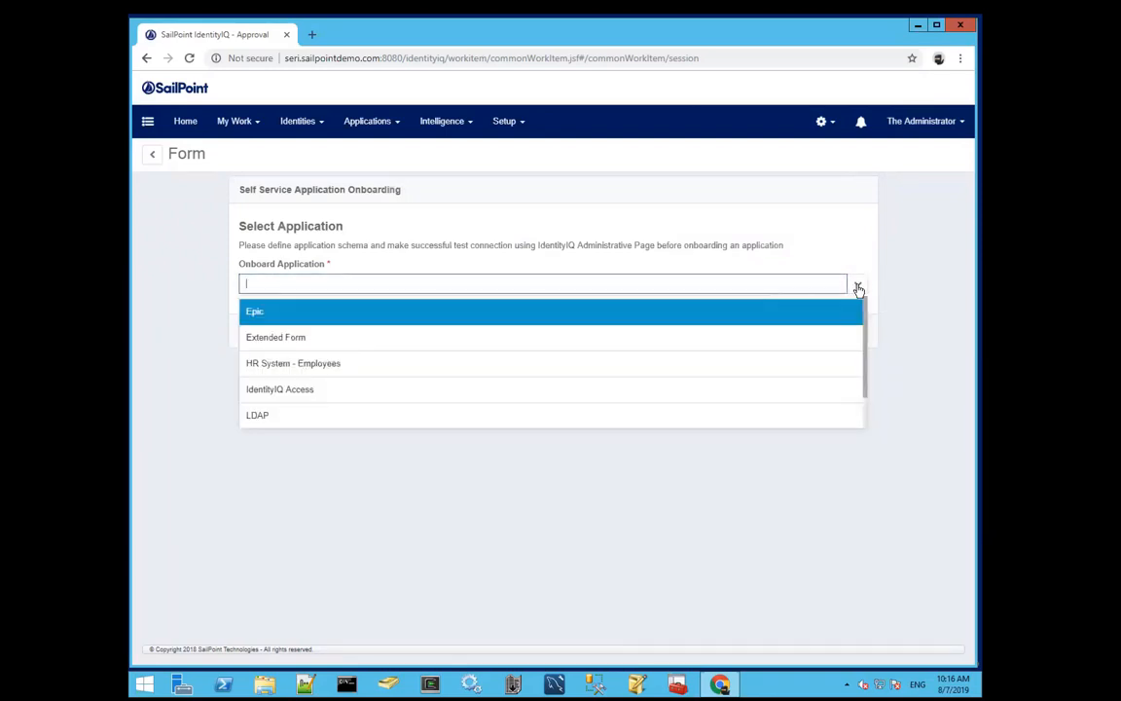
pyautogui.click(258, 416)
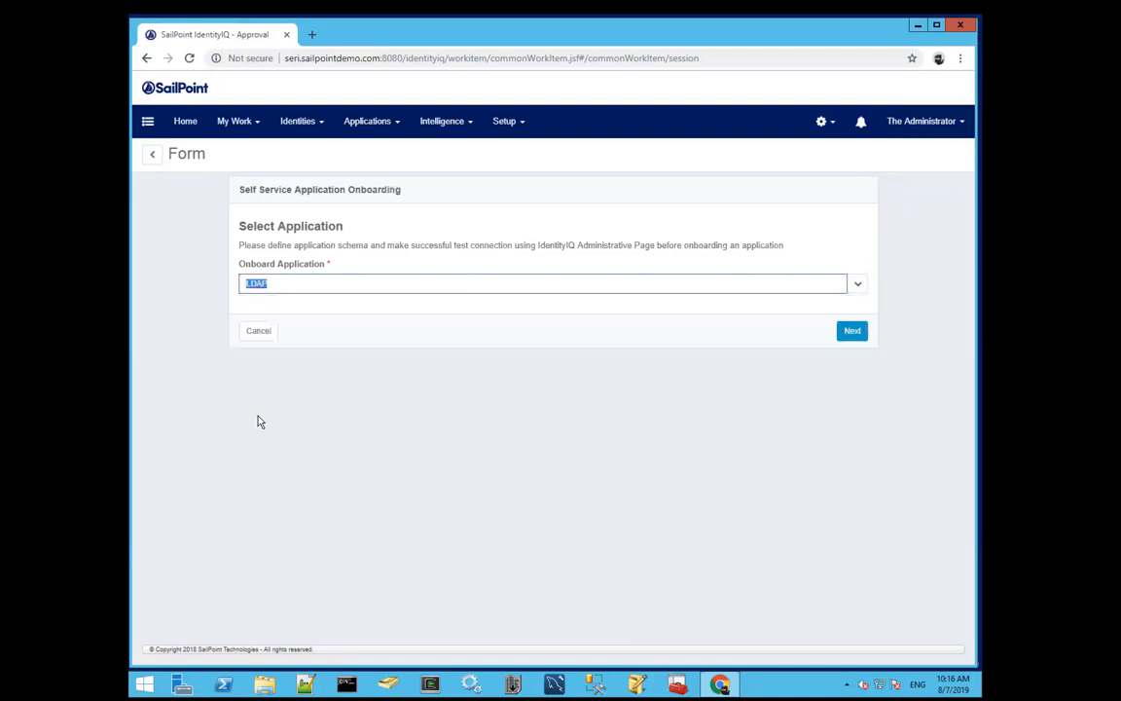
pyautogui.click(851, 332)
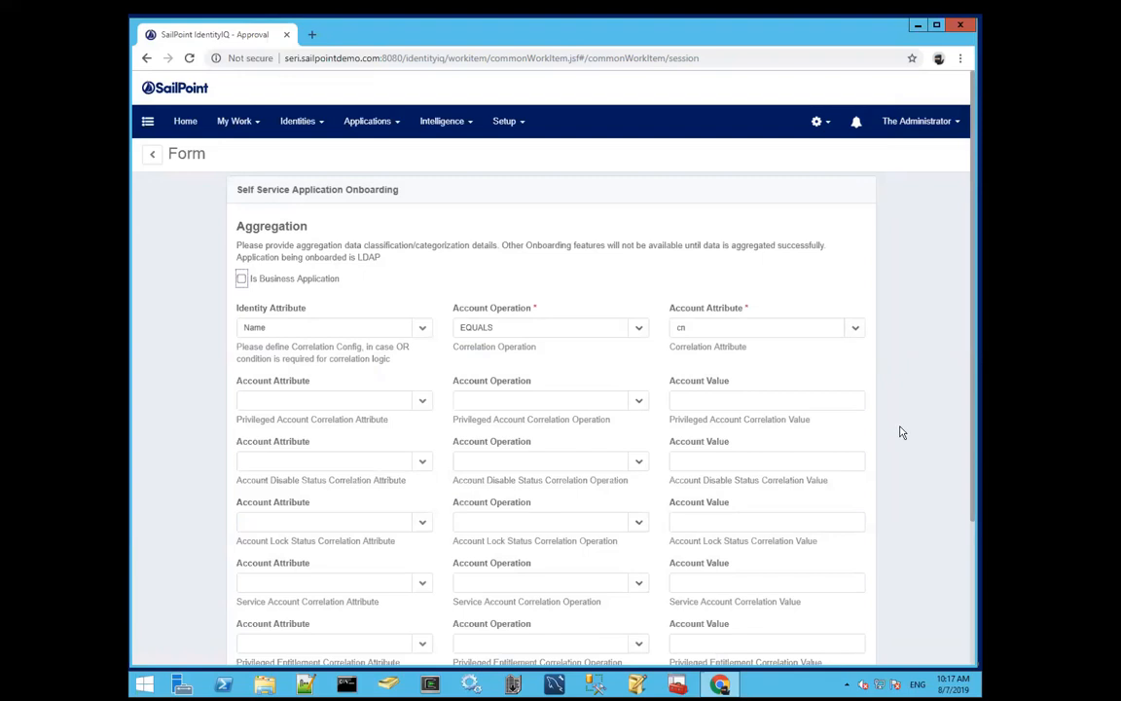
# - Review the Aggregation page's correlation attributes and operations for privileged, service and entitlement settings, and continue to the Joiner page
pyautogui.scroll(-1, 901, 432)
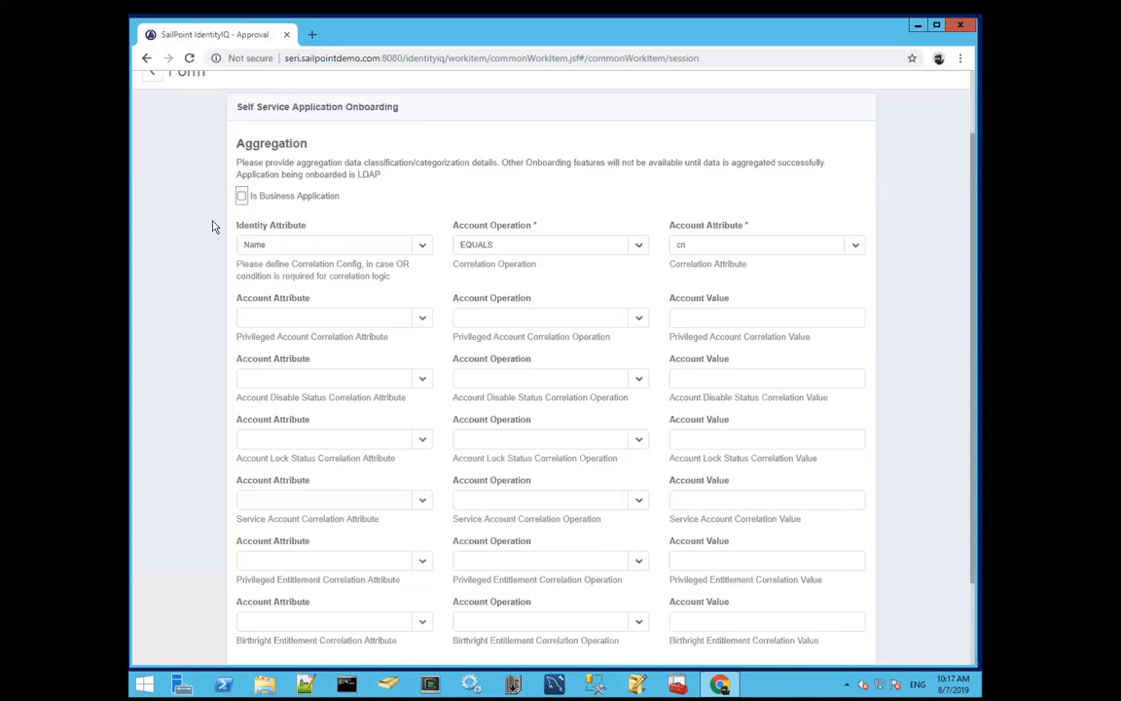
pyautogui.click(423, 322)
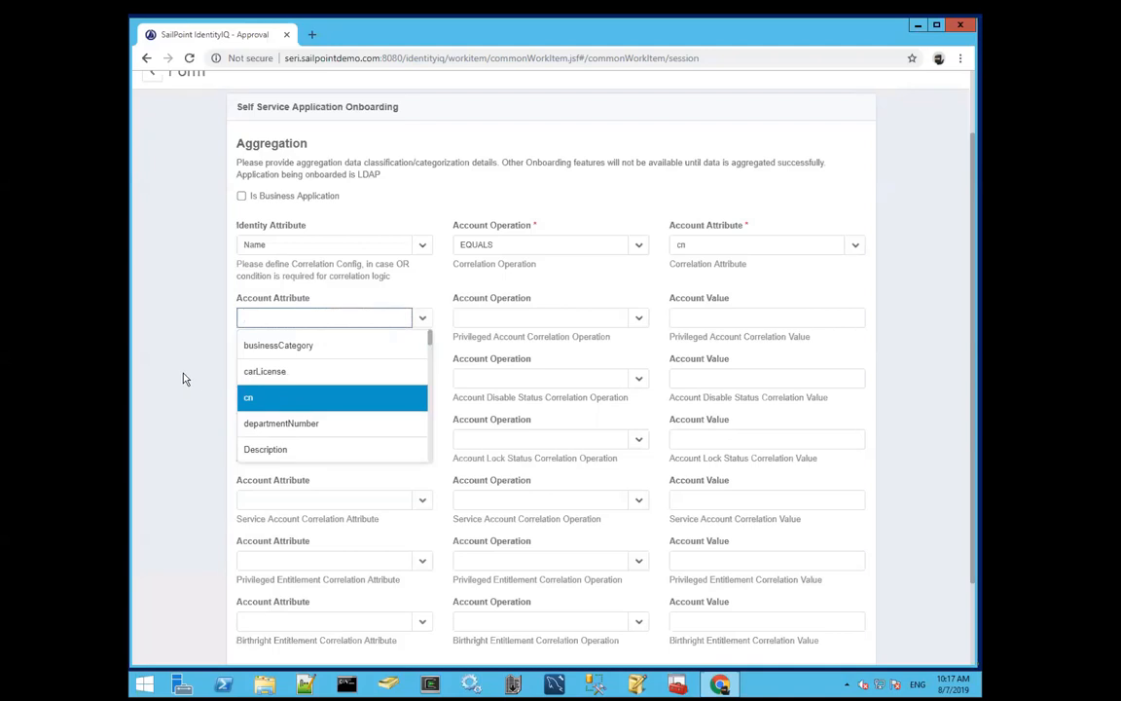
pyautogui.click(638, 321)
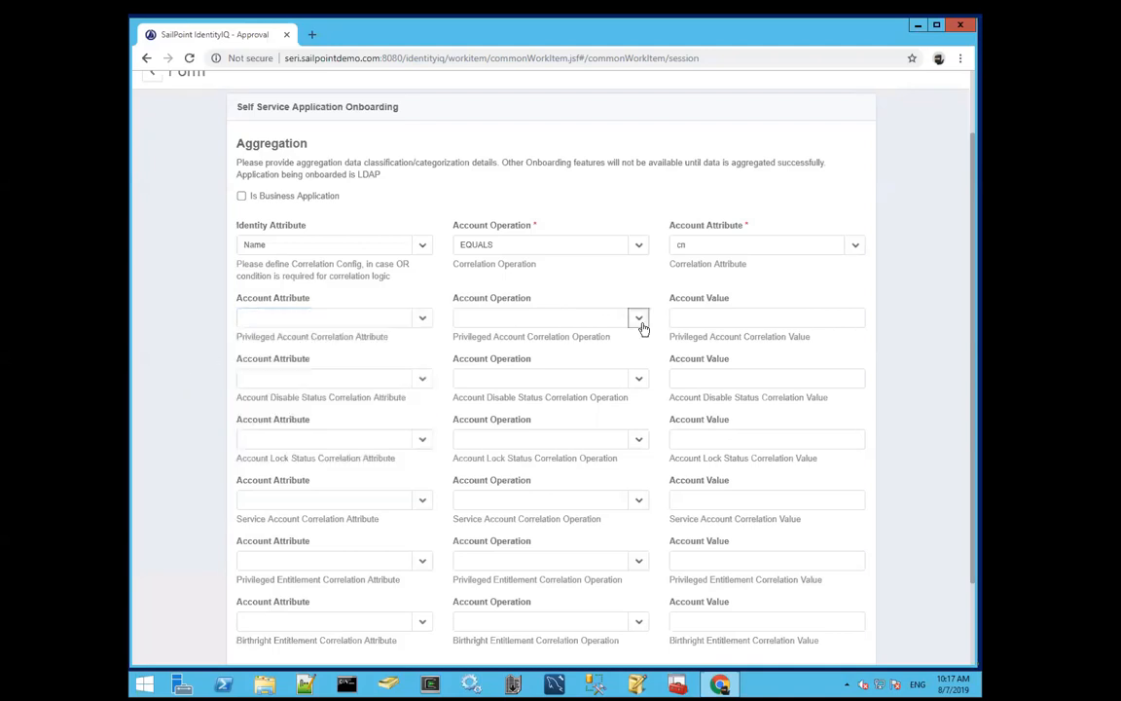
pyautogui.click(640, 322)
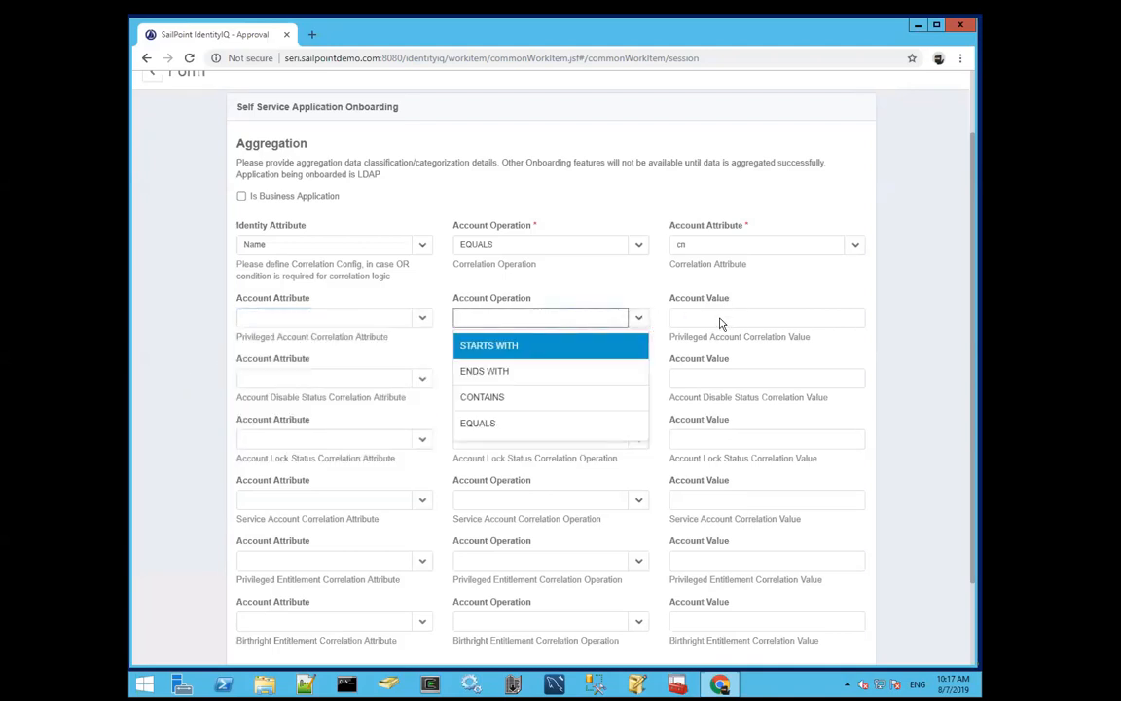
pyautogui.click(906, 365)
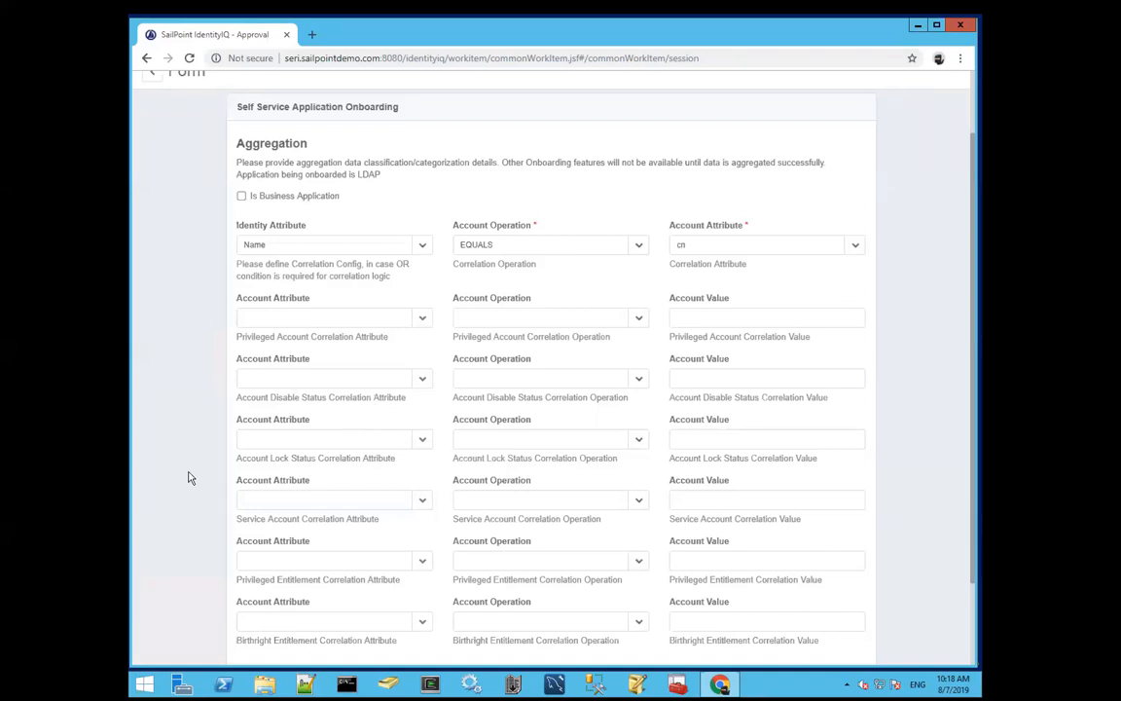
pyautogui.scroll(-2, 191, 478)
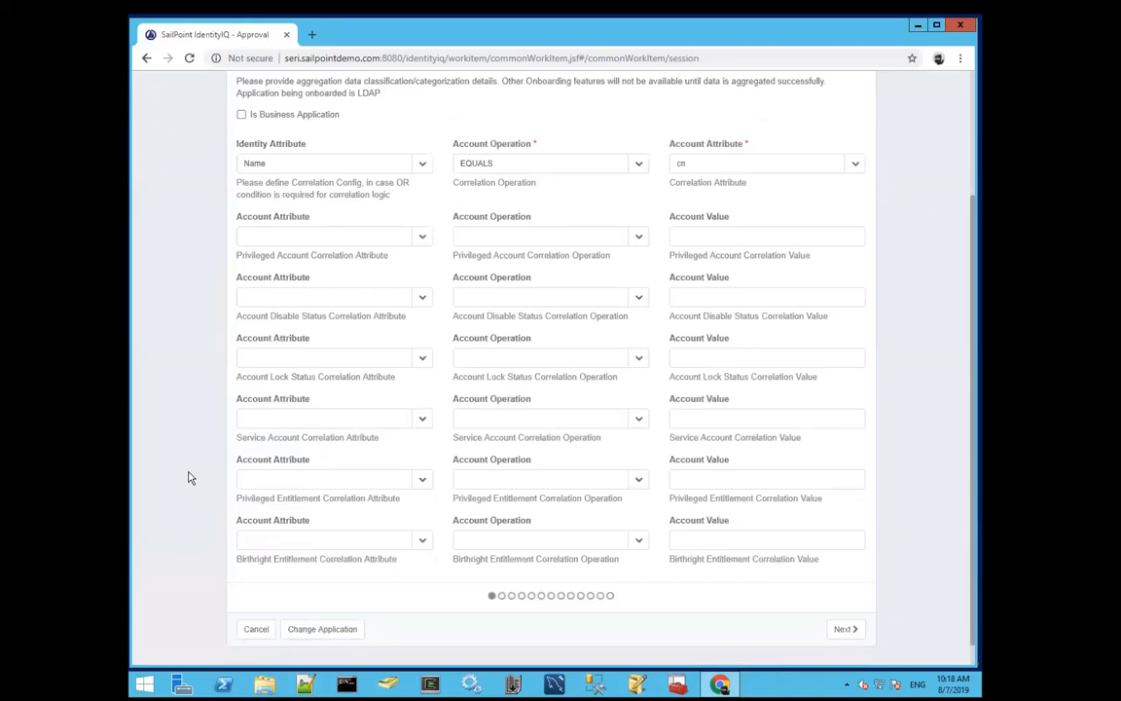
pyautogui.scroll(-1, 190, 477)
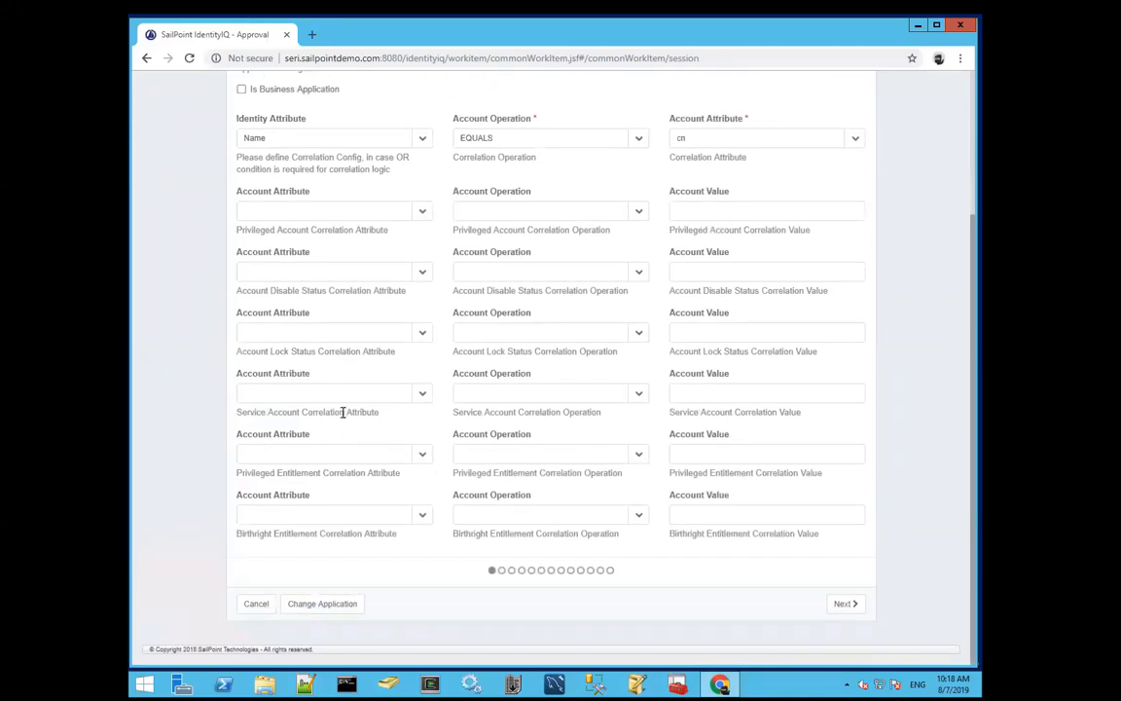
pyautogui.click(328, 395)
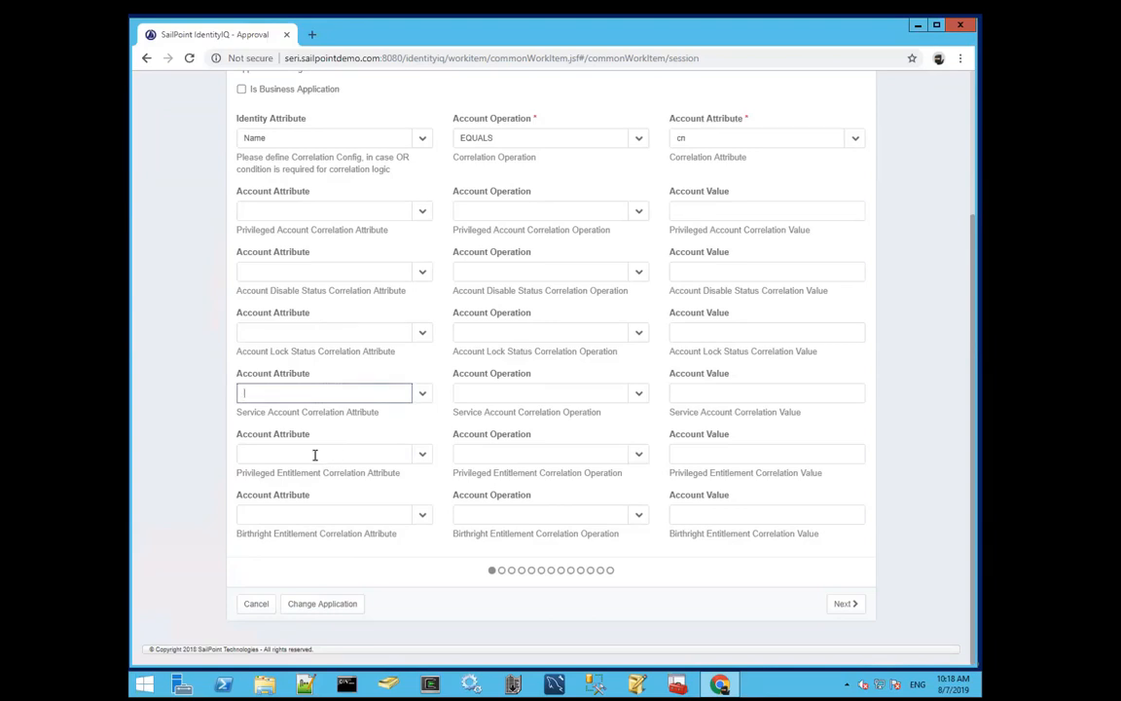
pyautogui.click(842, 605)
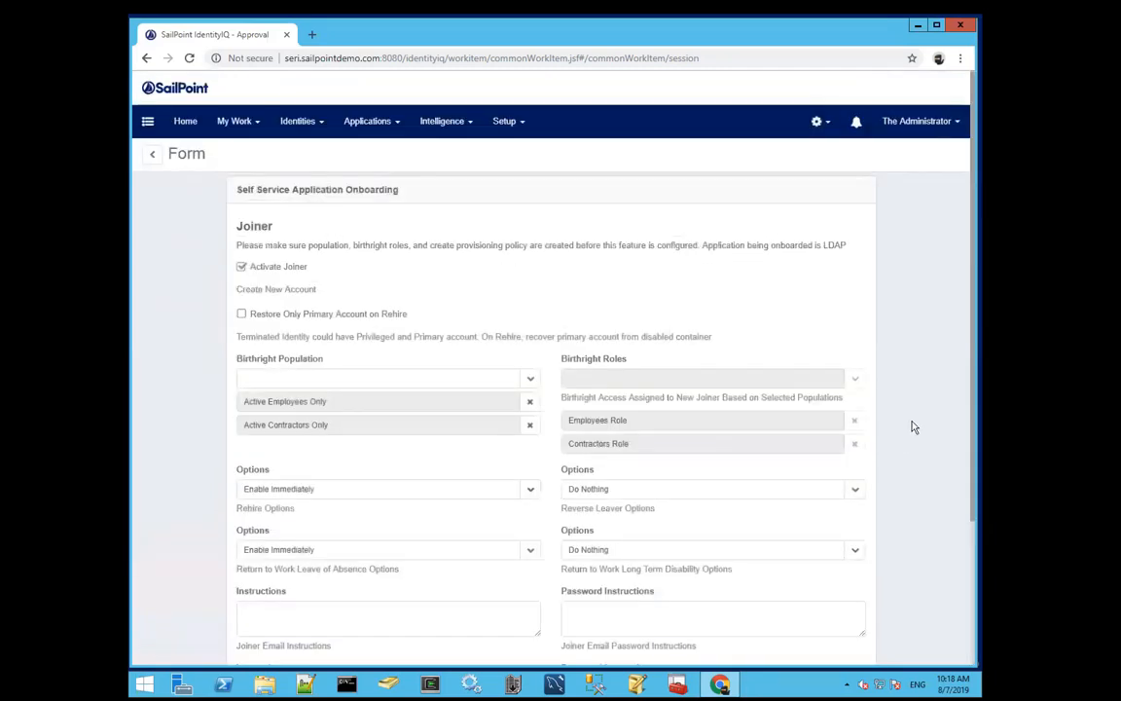
# - Examine the birthright populations available for the Joiner feature without changing the selection
pyautogui.scroll(-1, 913, 426)
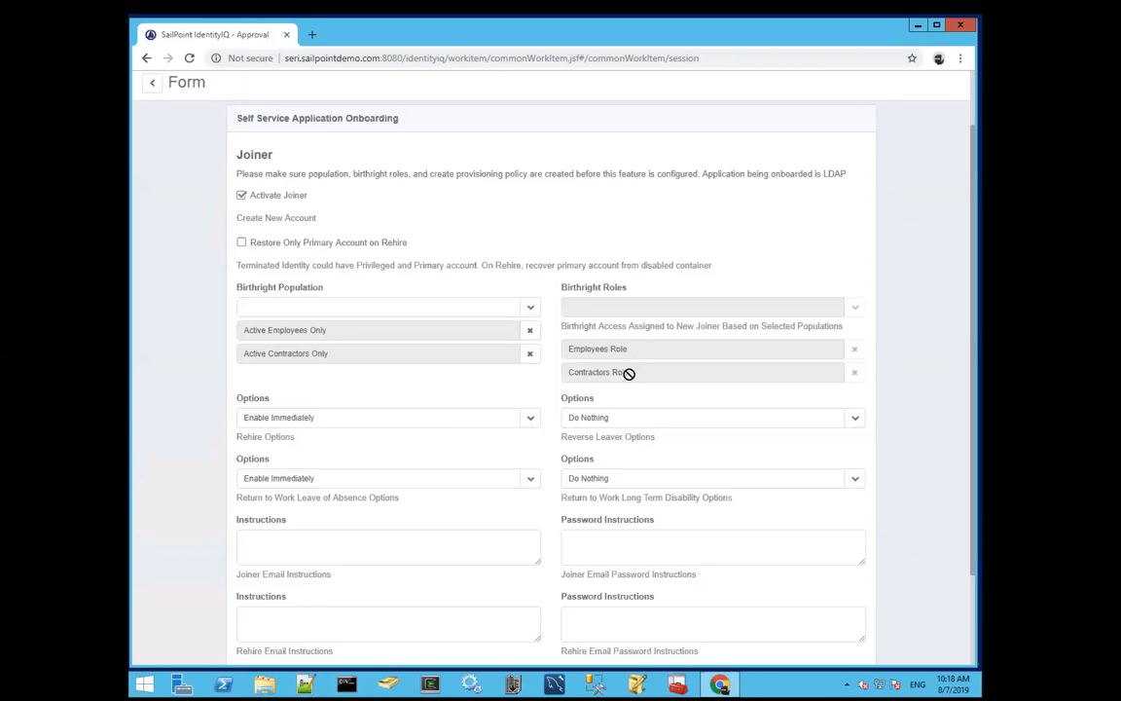
pyautogui.click(533, 311)
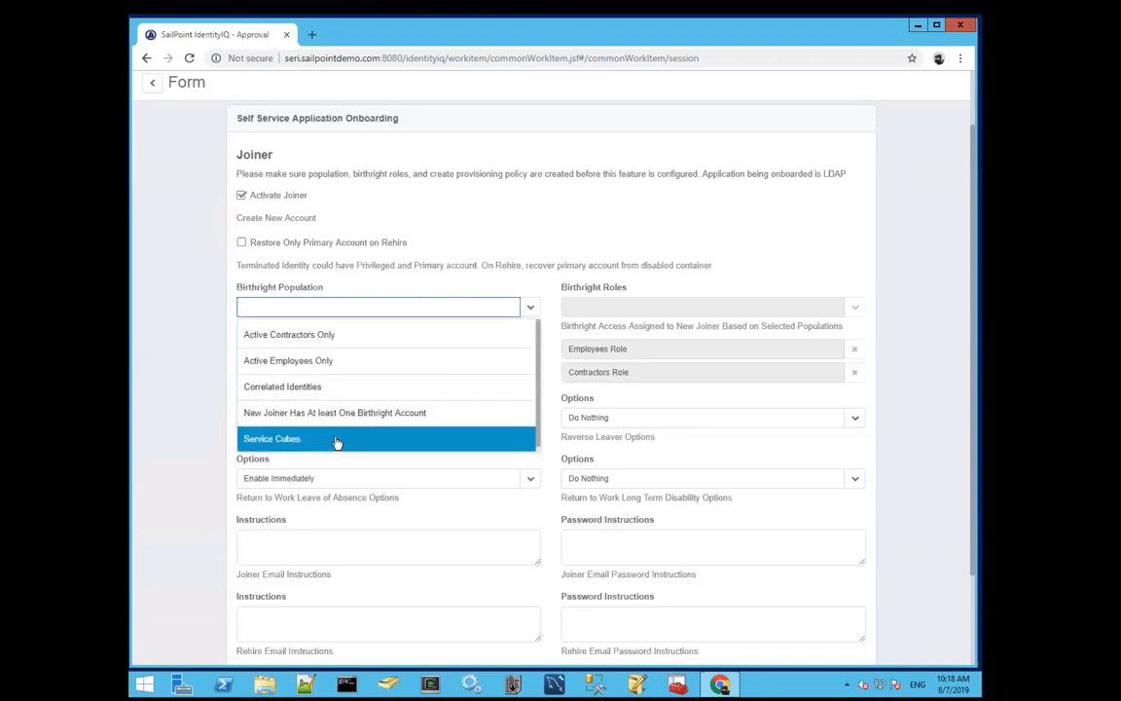
pyautogui.click(166, 344)
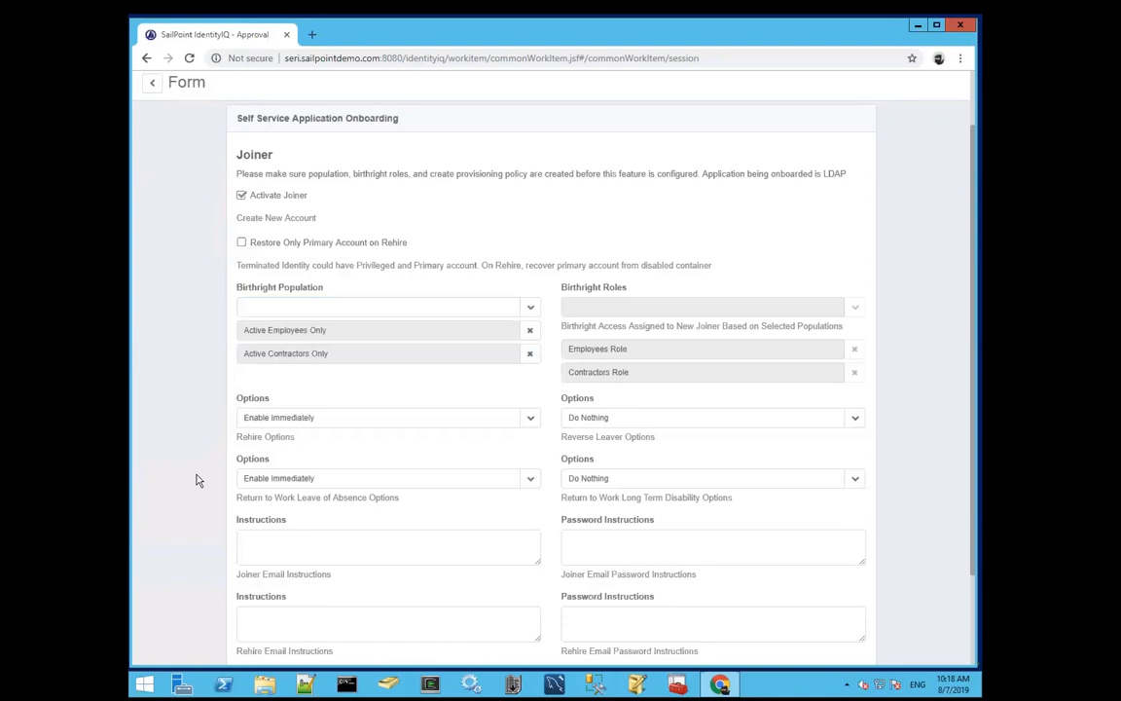
# - Examine the Rehire and Return to Work Leave of Absence options on the Joiner page, and continue to the Leaver page
pyautogui.scroll(-3, 197, 479)
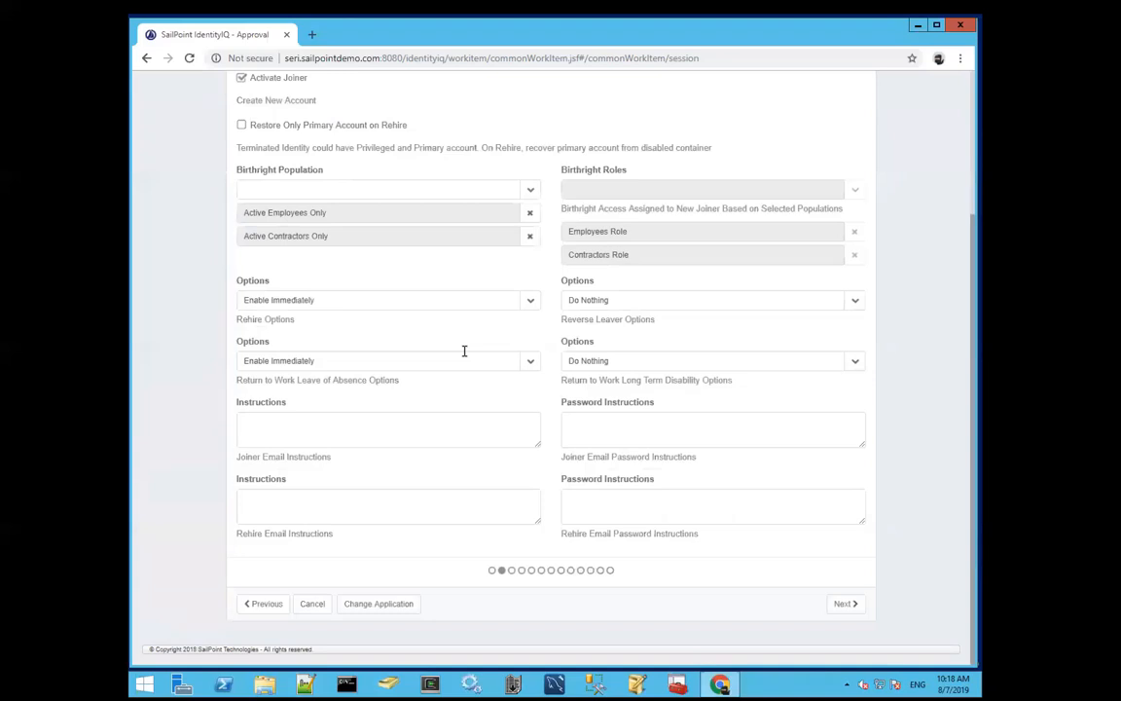
pyautogui.click(530, 301)
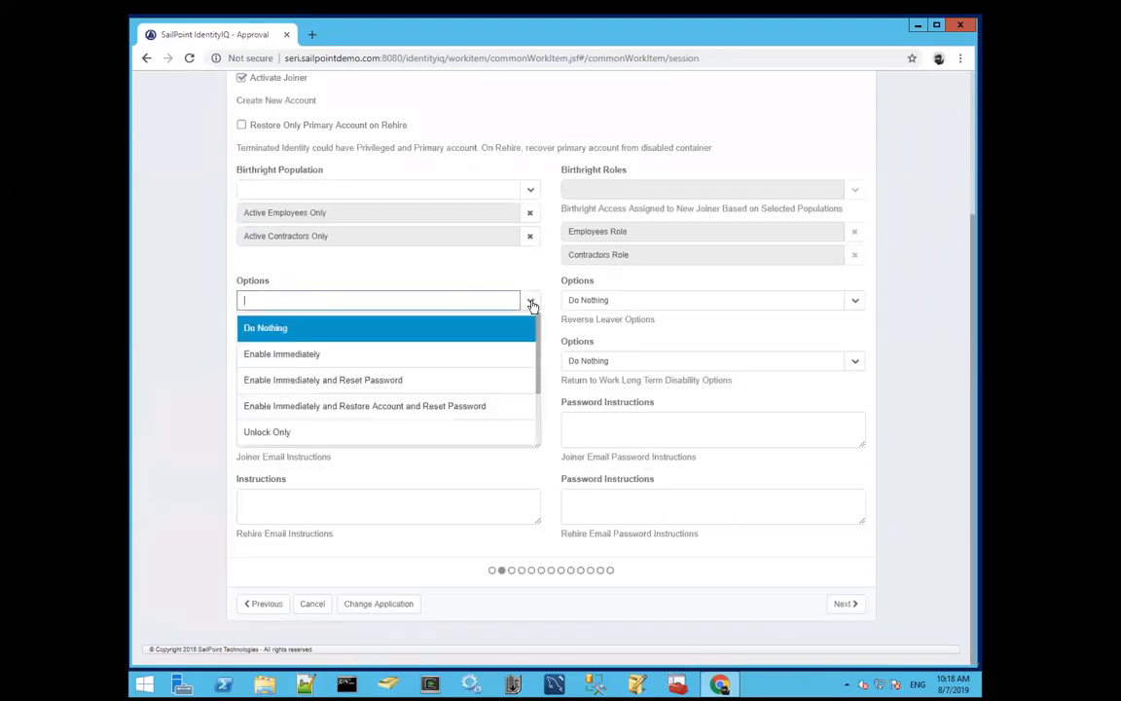
pyautogui.scroll(-2, 451, 408)
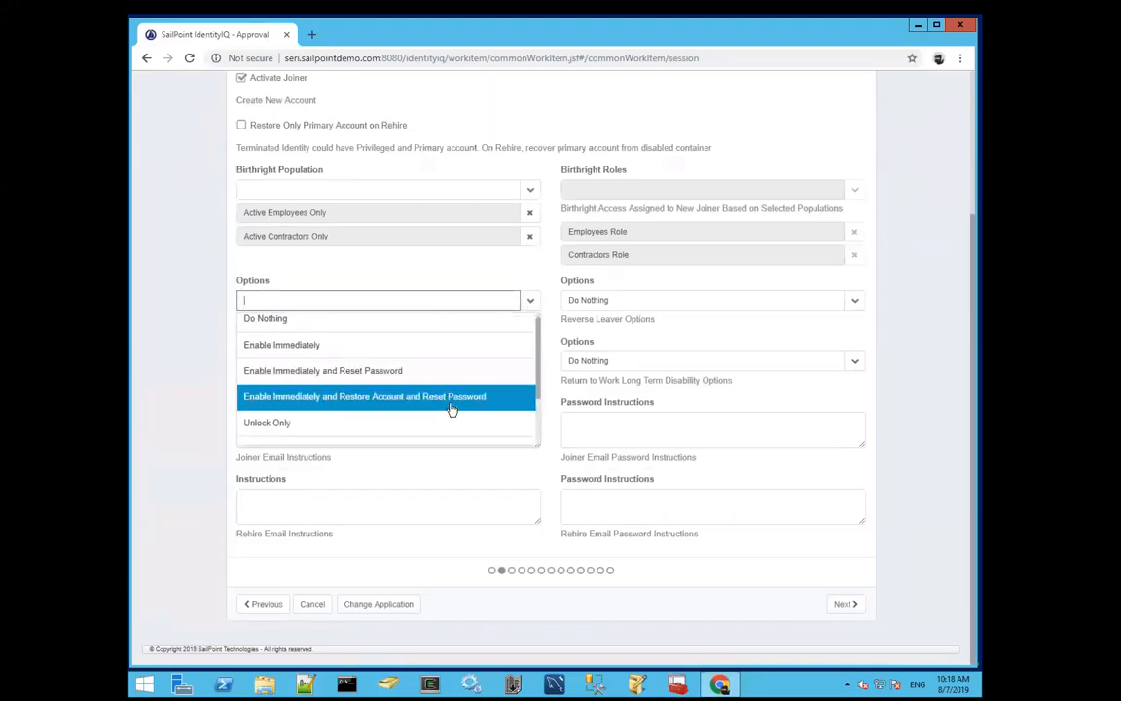
pyautogui.click(168, 340)
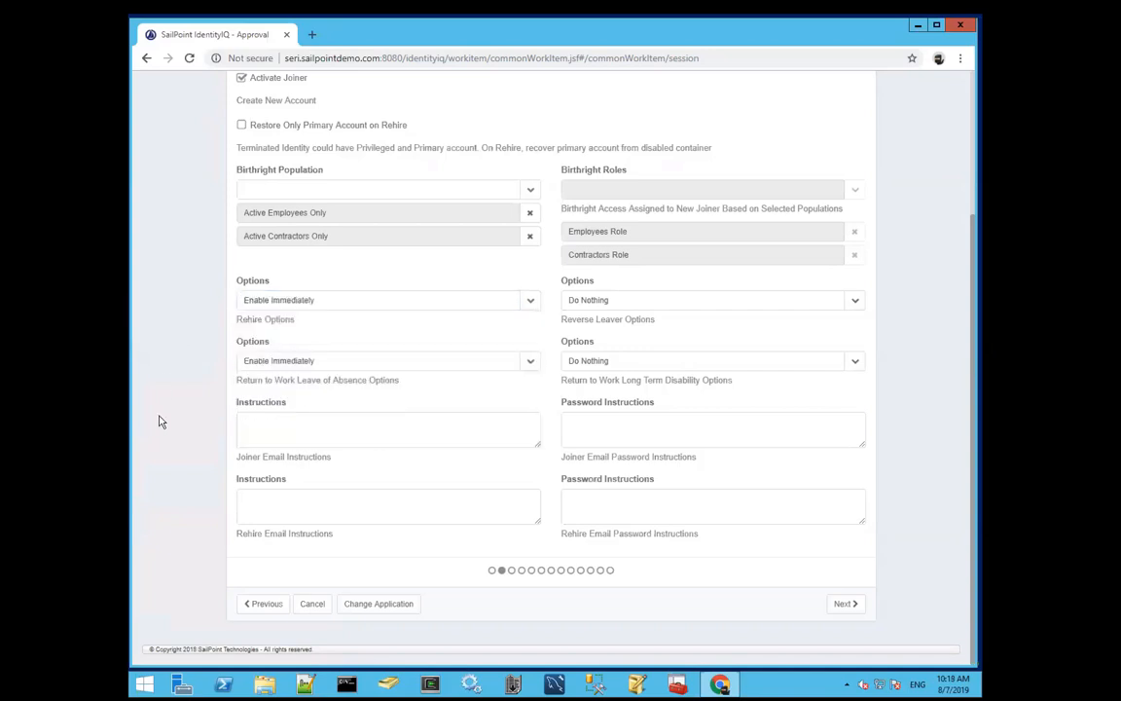
pyautogui.click(531, 363)
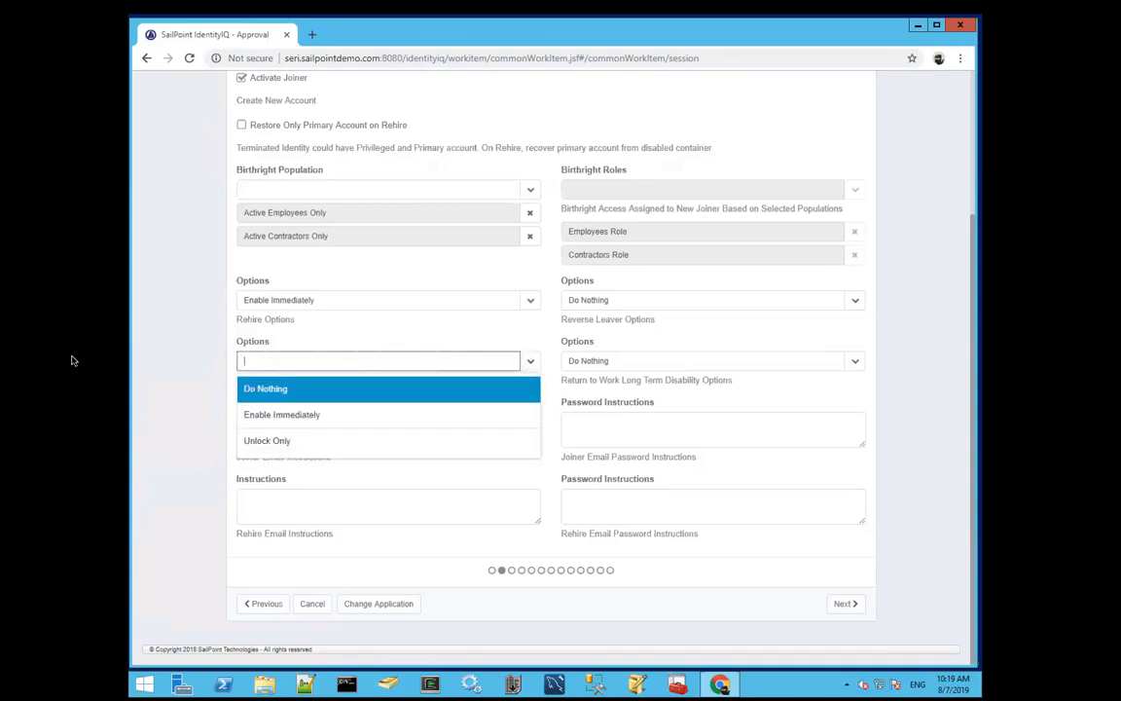
pyautogui.click(183, 451)
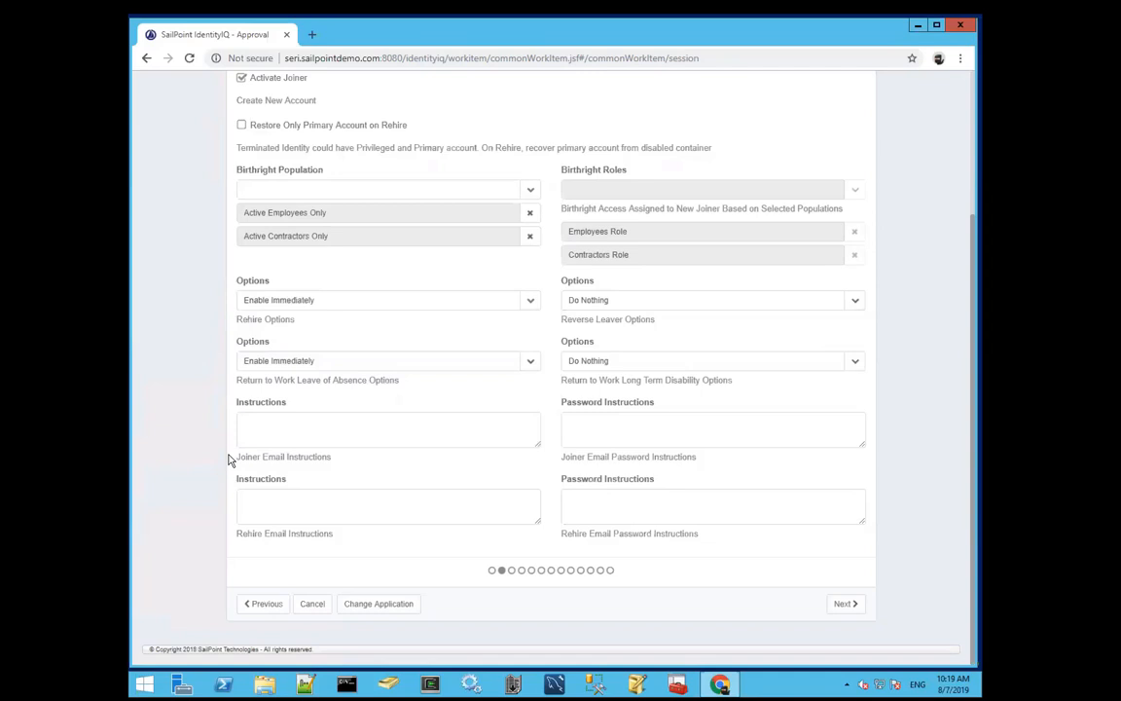
pyautogui.scroll(4, 457, 421)
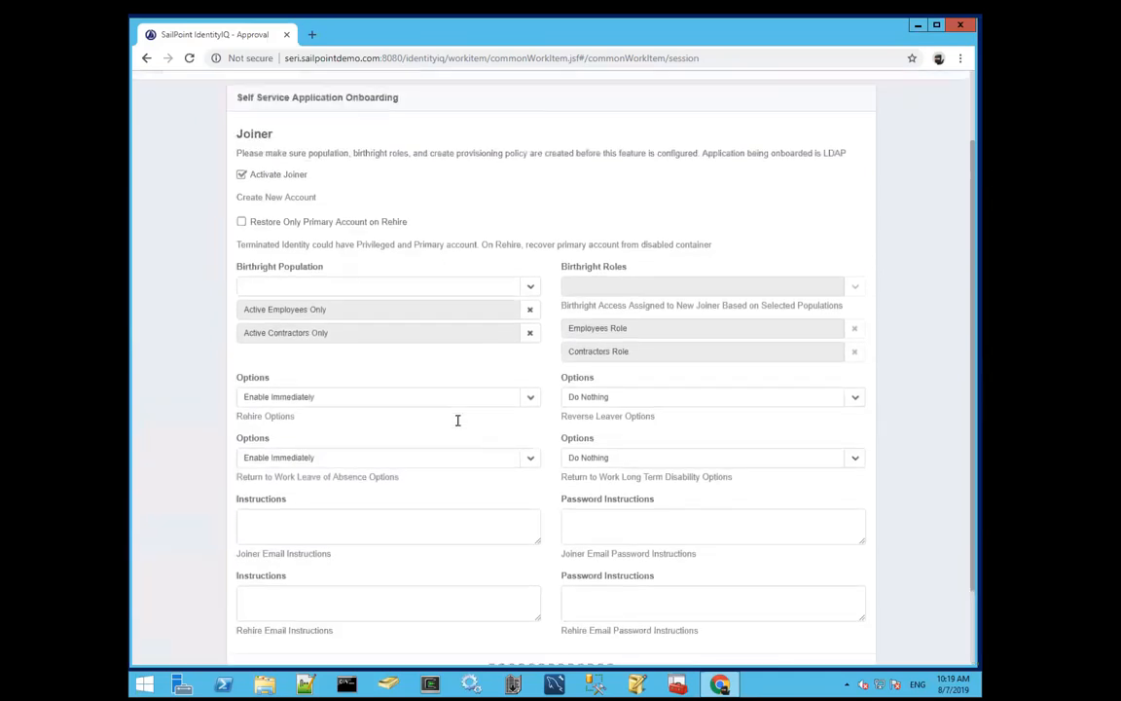
pyautogui.scroll(-4, 579, 342)
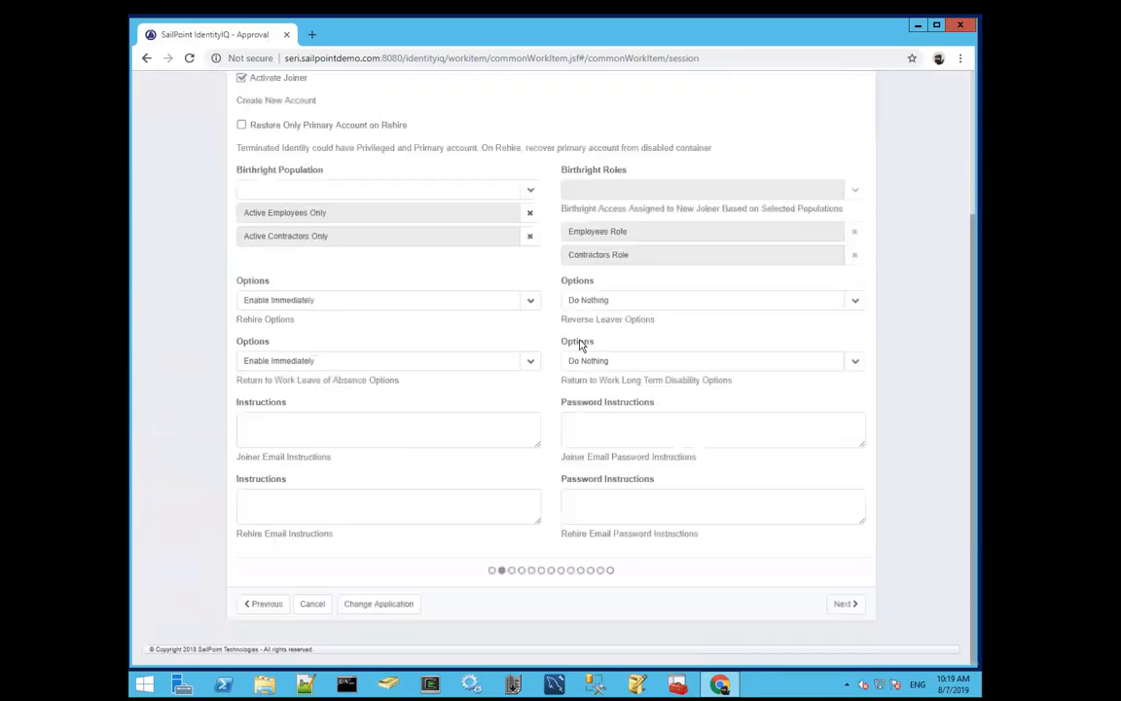
pyautogui.click(844, 603)
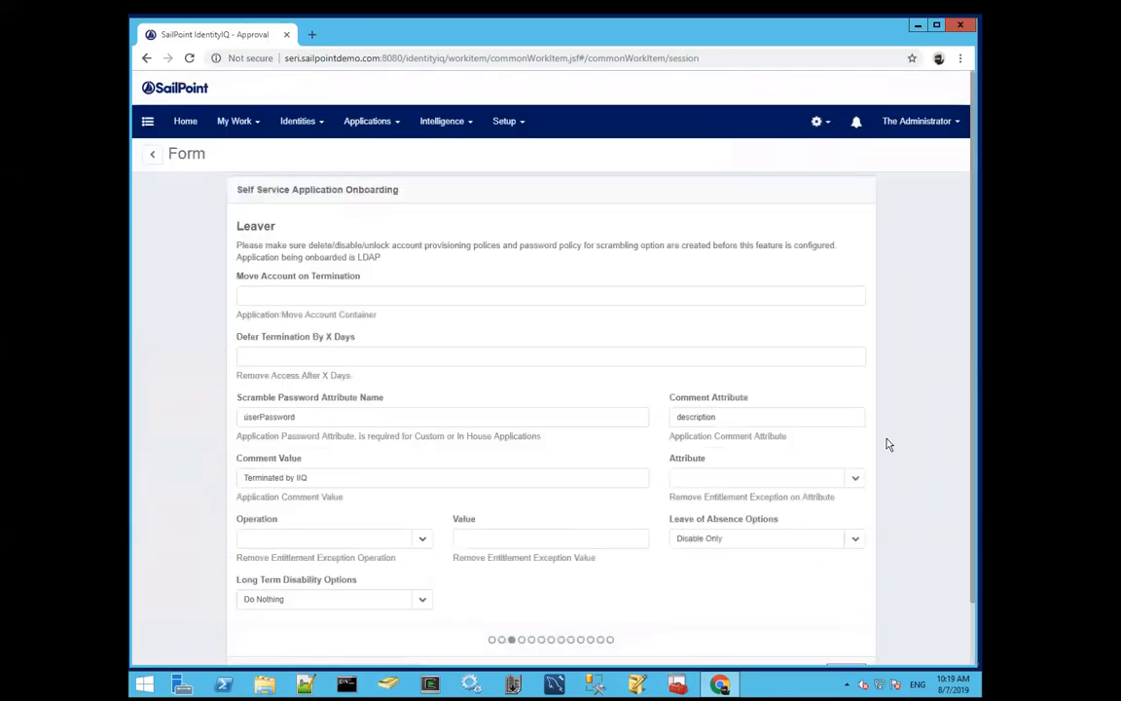
# - Review the Leaver comment value, move-account field and Long Term Disability options, and continue to the Mover page
pyautogui.scroll(-2, 888, 440)
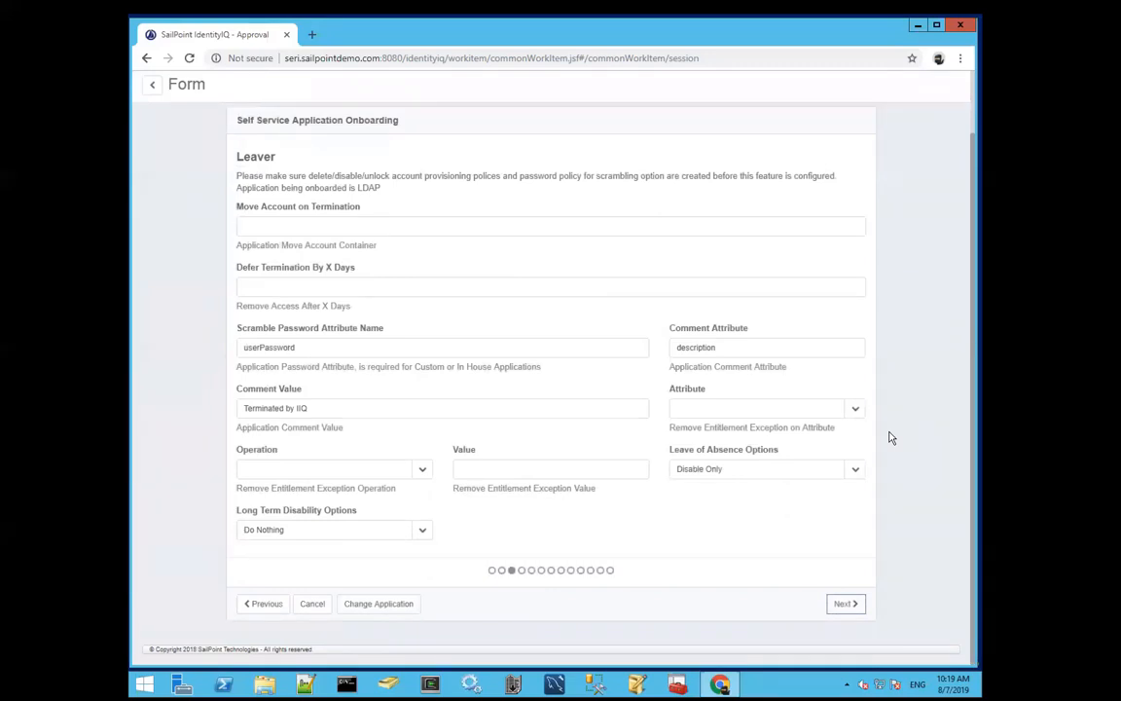
pyautogui.click(323, 410)
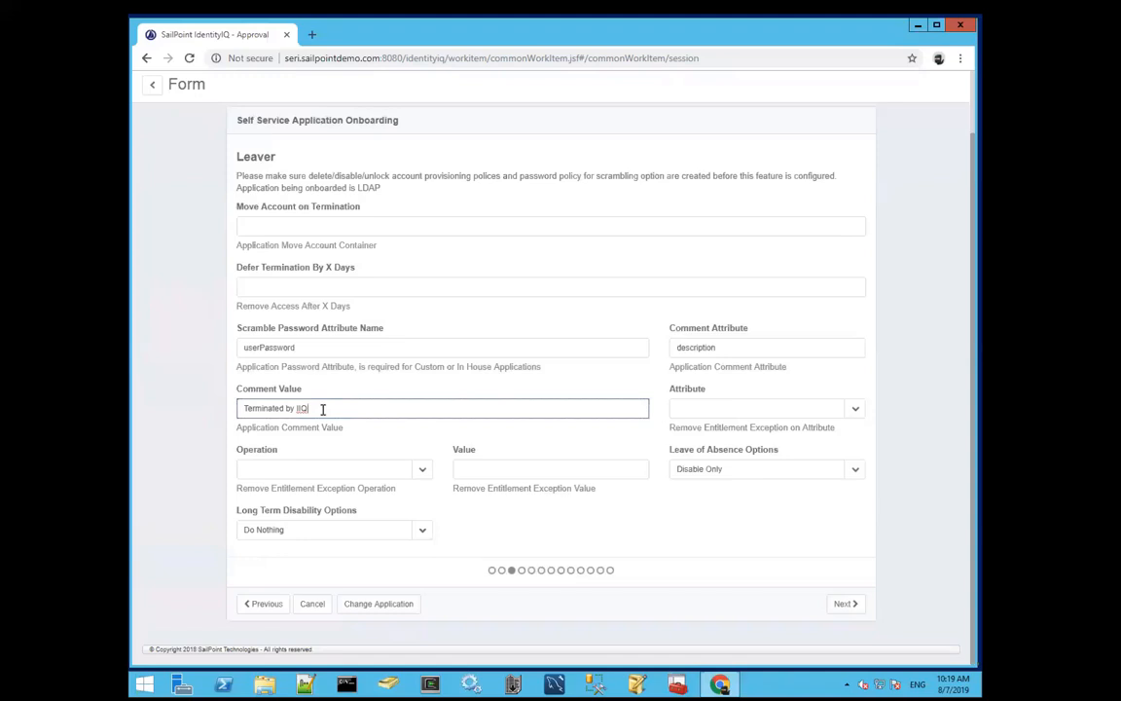
pyautogui.click(311, 230)
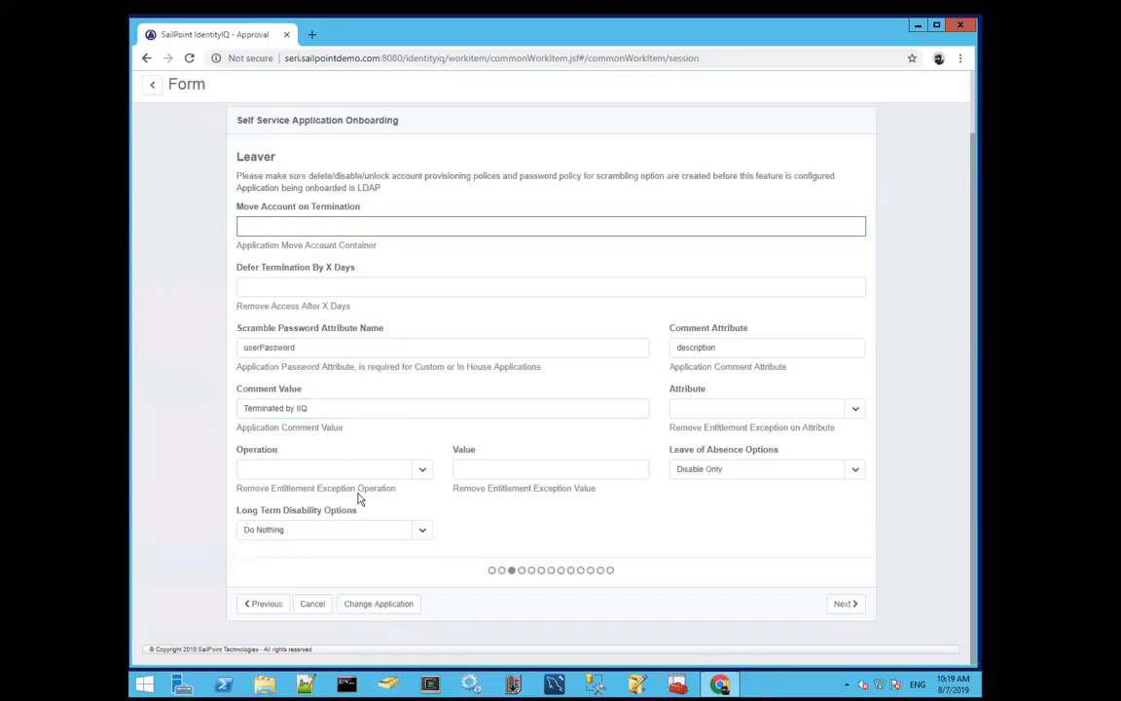
pyautogui.click(423, 532)
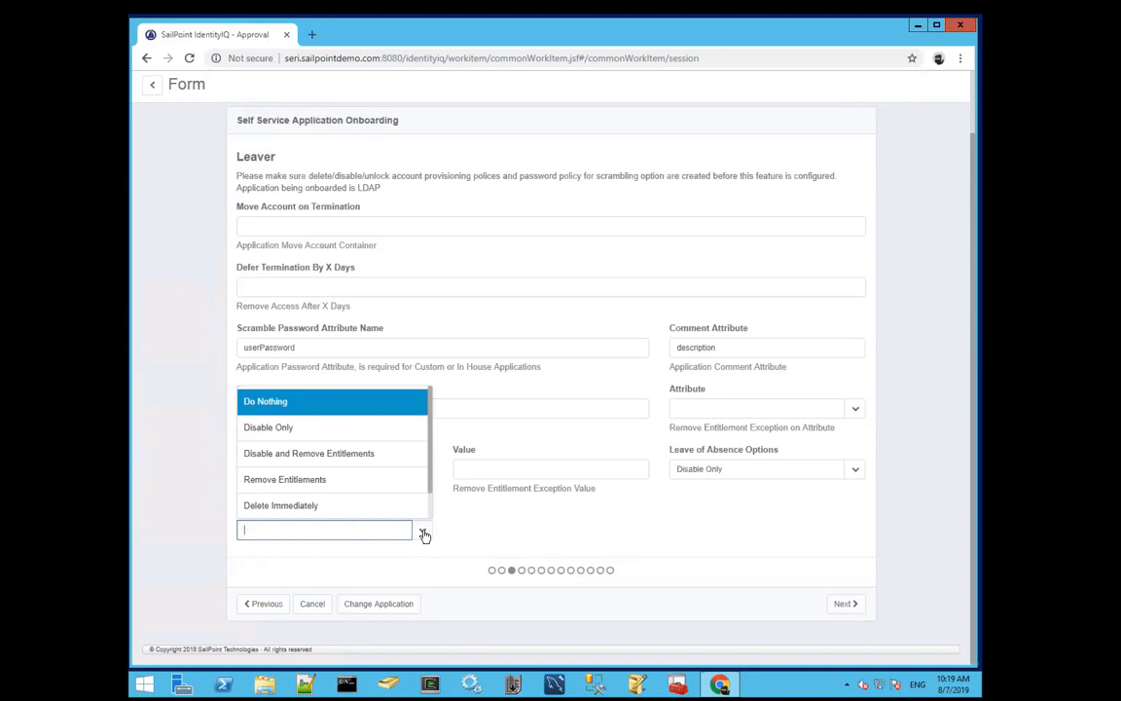
pyautogui.click(194, 453)
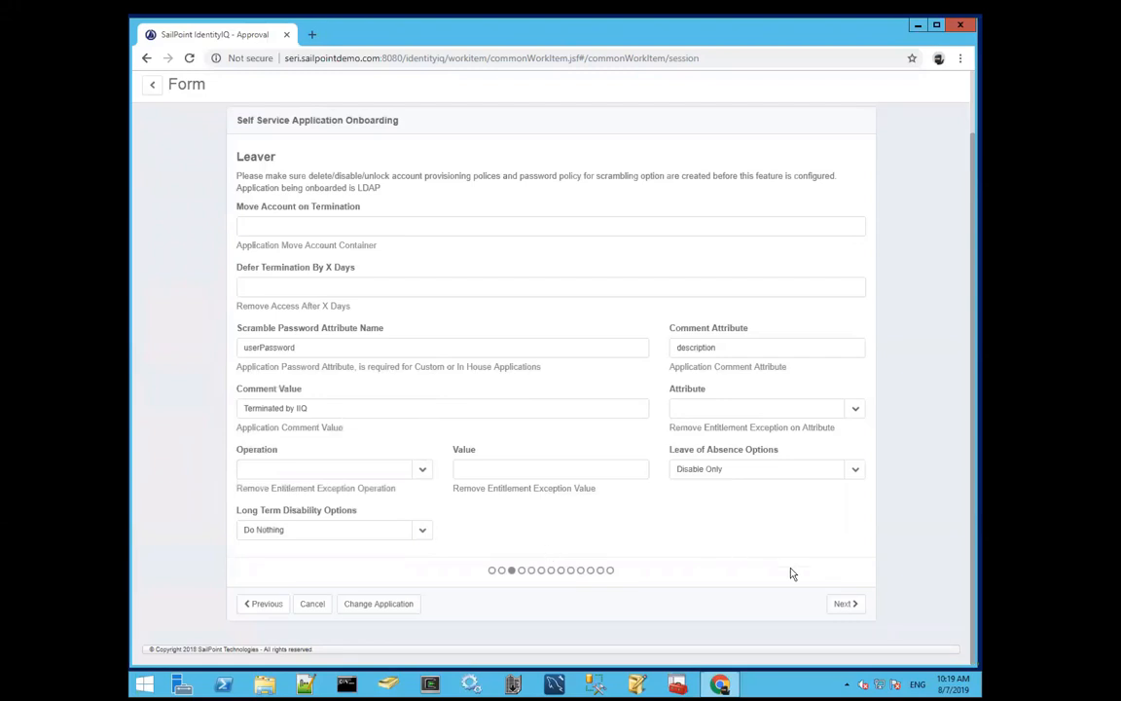
pyautogui.click(844, 606)
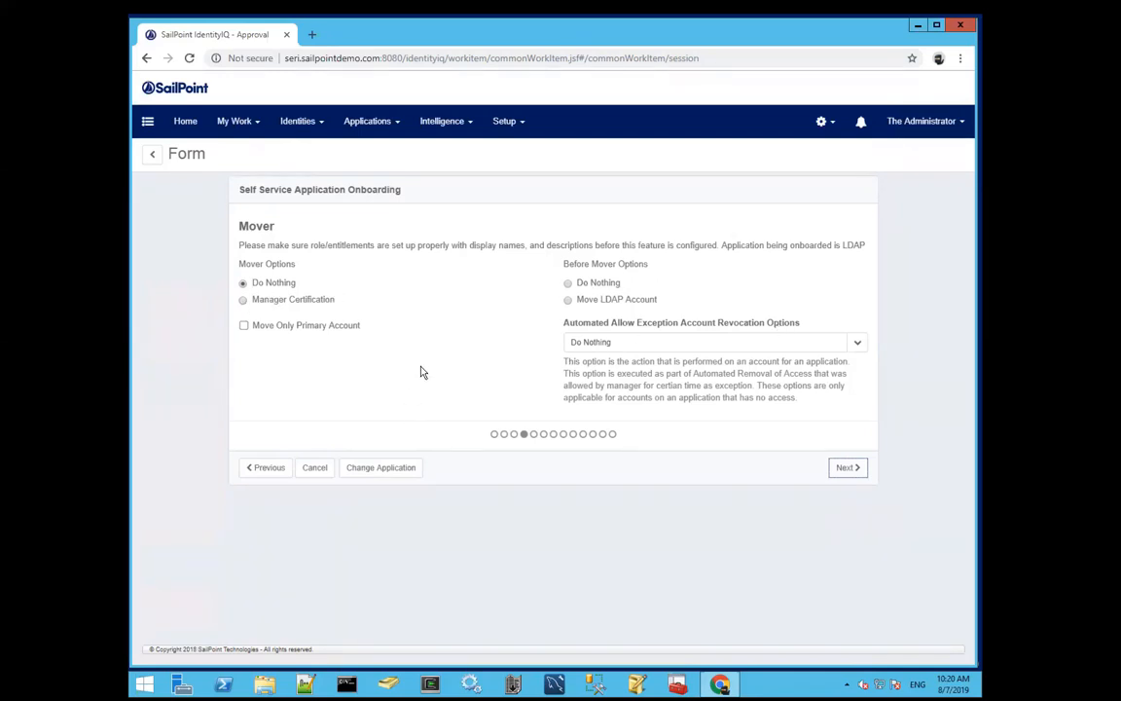
# - Move on to the Native Change page, examine its options without changing the selection, and continue to the Attribute Synchronization page
pyautogui.click(843, 469)
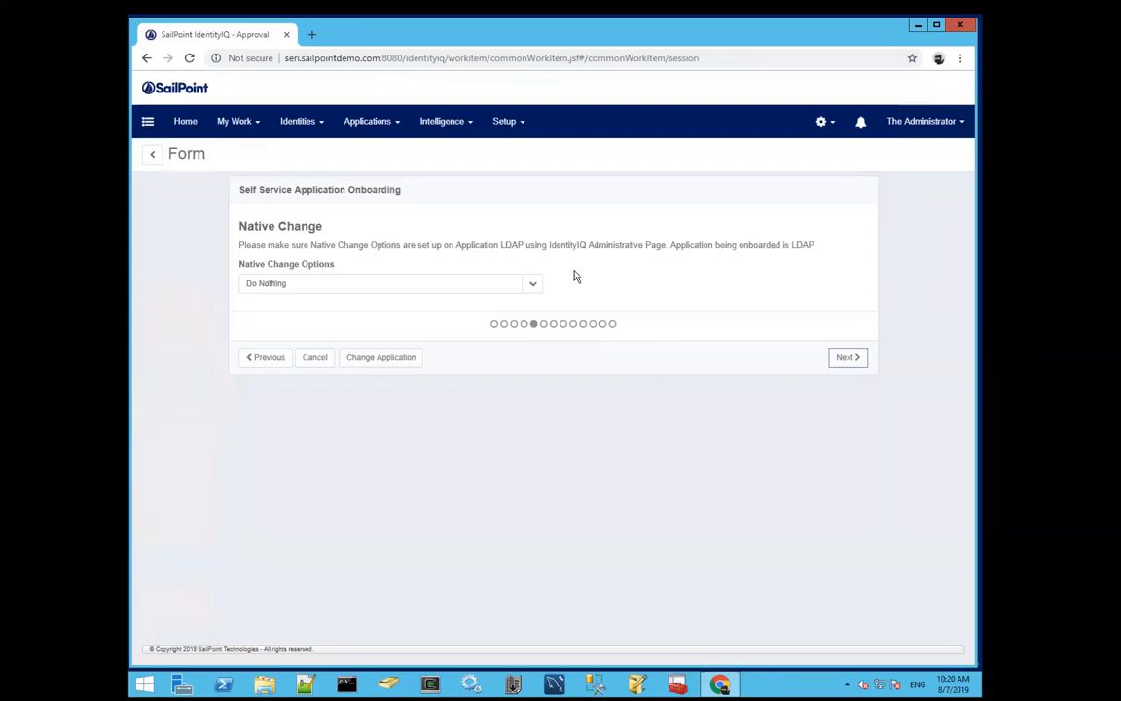
pyautogui.click(534, 286)
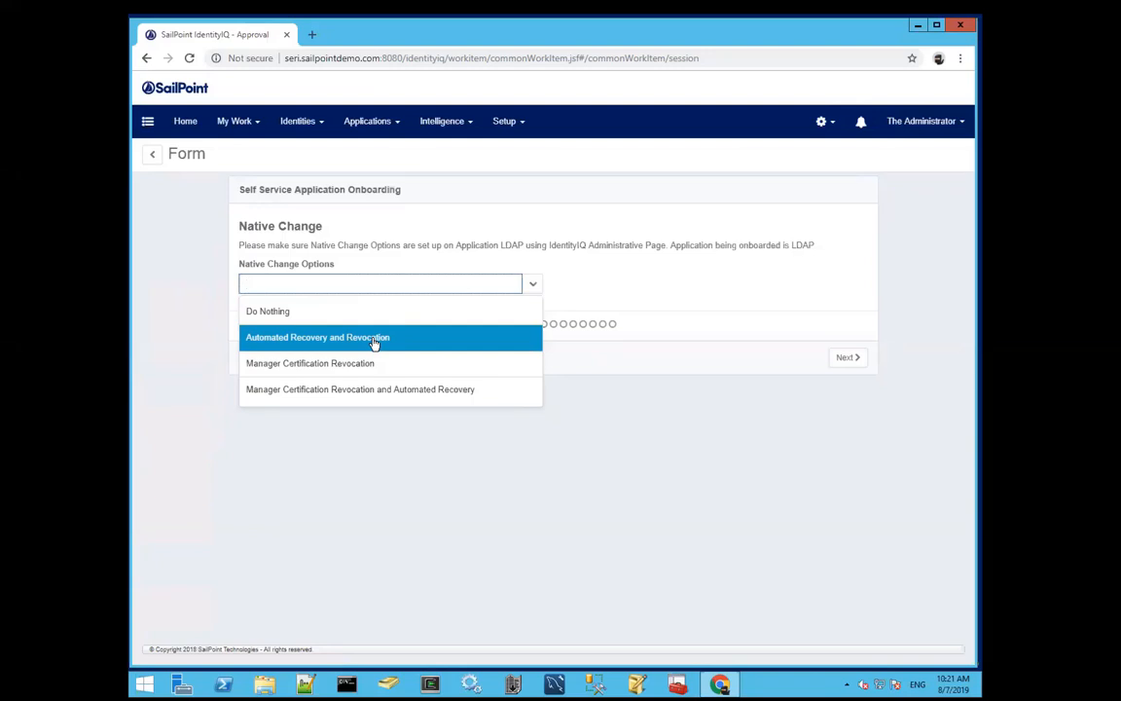
pyautogui.click(433, 490)
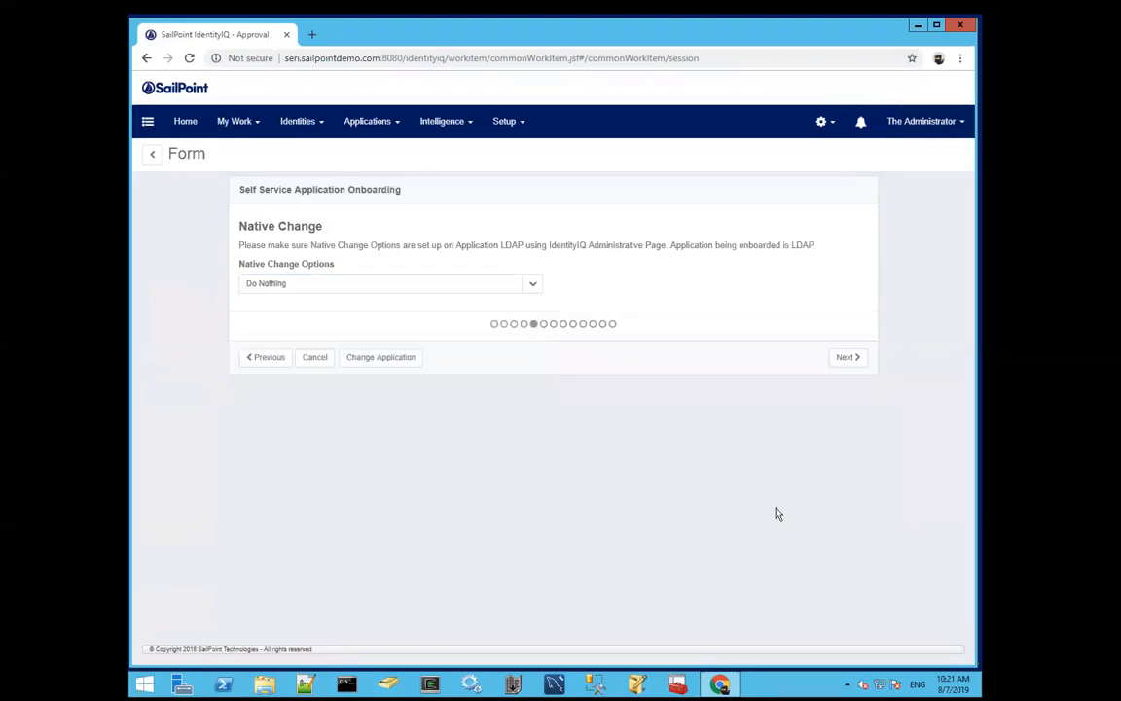
pyautogui.click(847, 358)
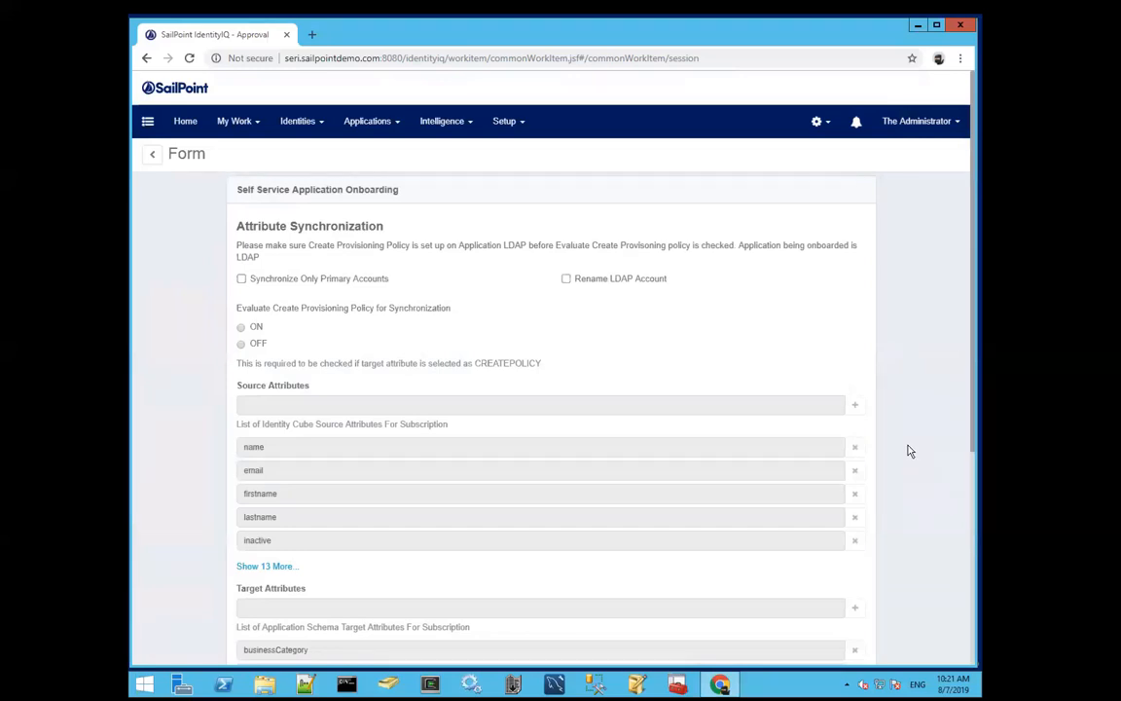
# - Review the Attribute Synchronization page's source attributes, target attributes and source-to-target mappings, and continue to the Approval page
pyautogui.scroll(-1, 909, 450)
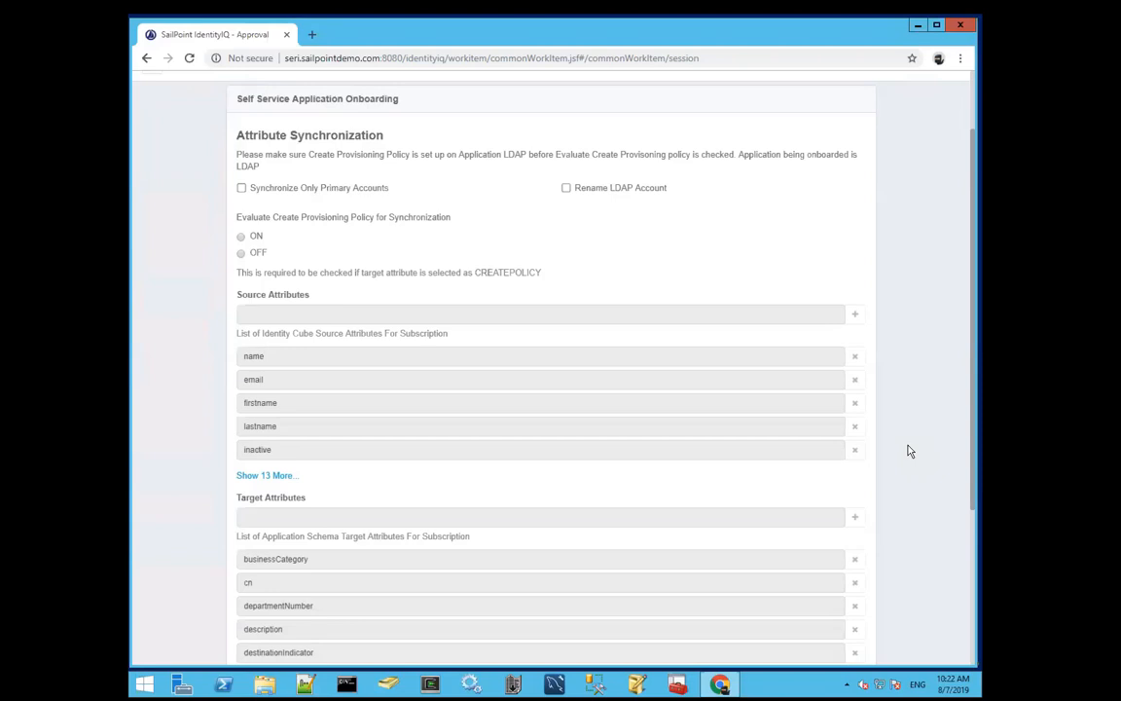
pyautogui.scroll(-3, 909, 450)
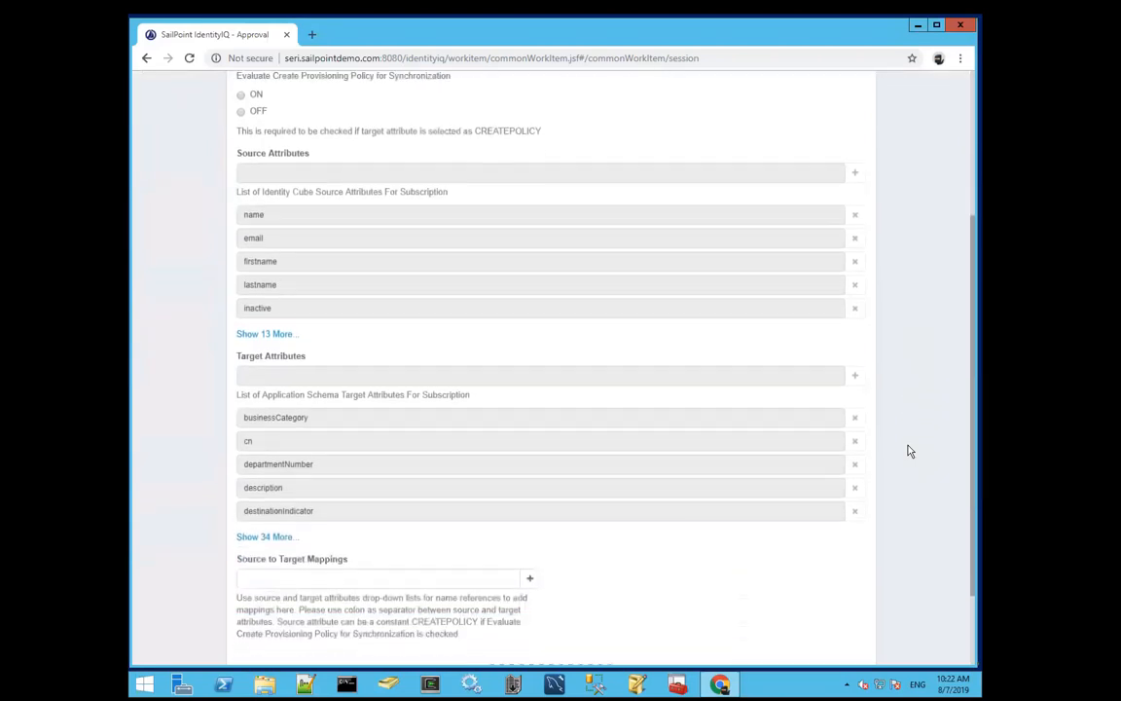
pyautogui.scroll(-2, 910, 451)
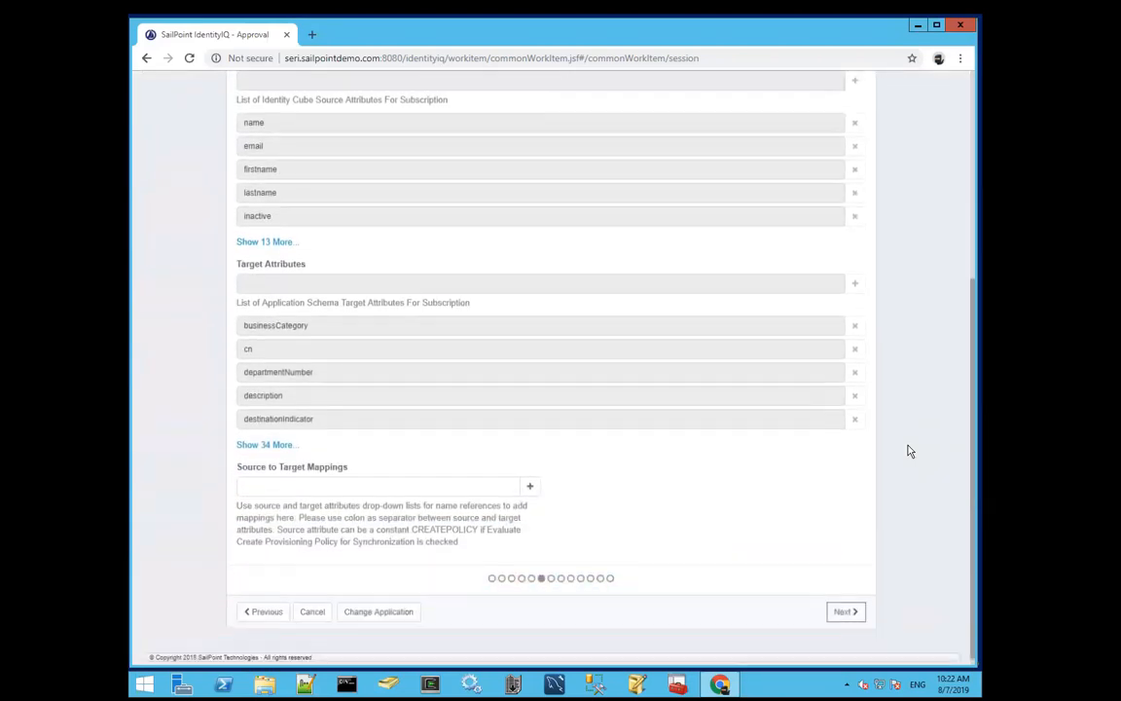
pyautogui.click(843, 604)
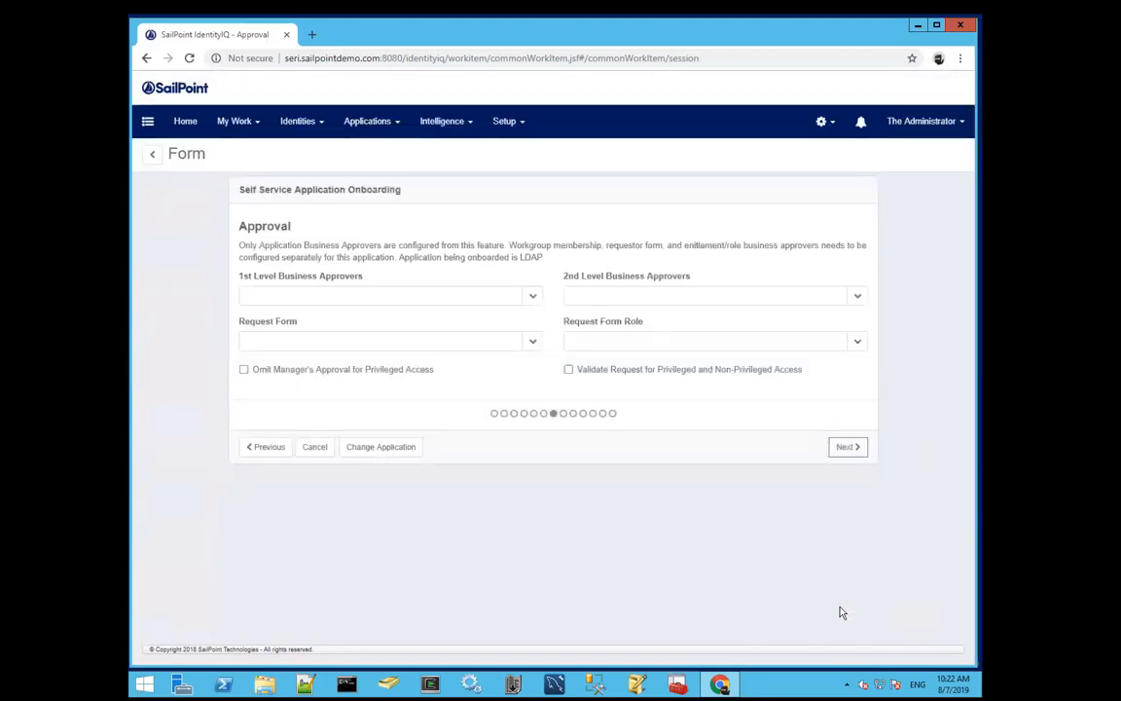
# - Go through the Approval, Privileged Account, Password Synchronization, Policy Violation, New Account Dependency Entitlements and Ticket Integration pages to reach the Provisioning page
pyautogui.click(846, 447)
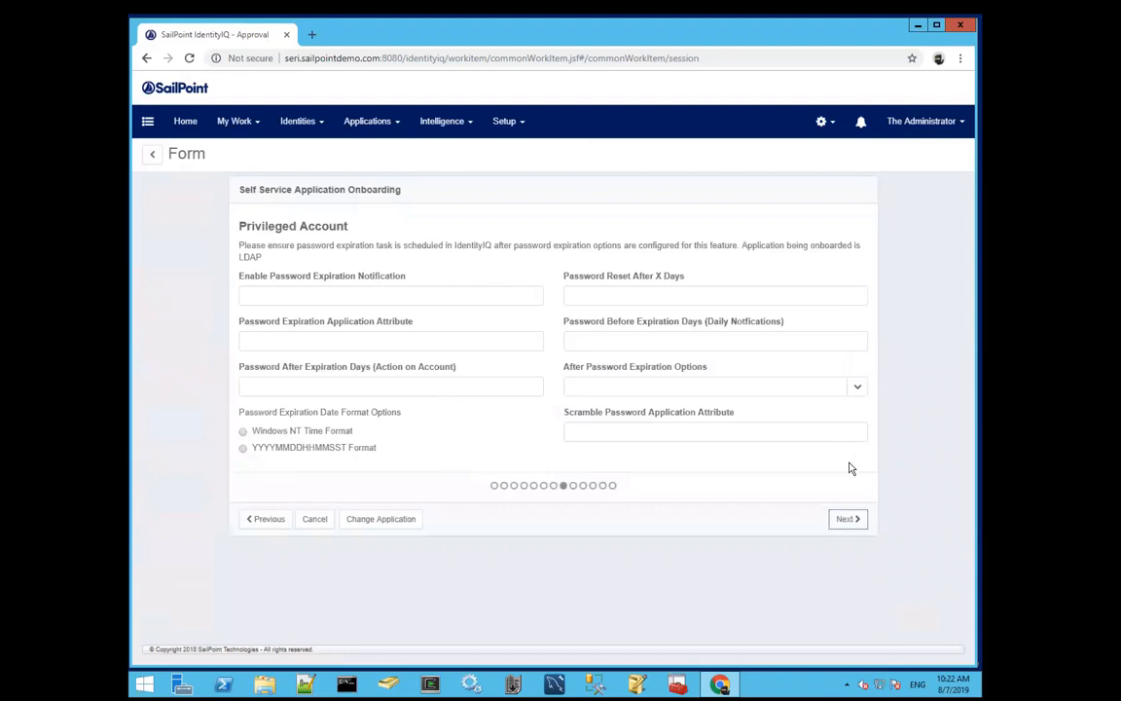
pyautogui.click(846, 521)
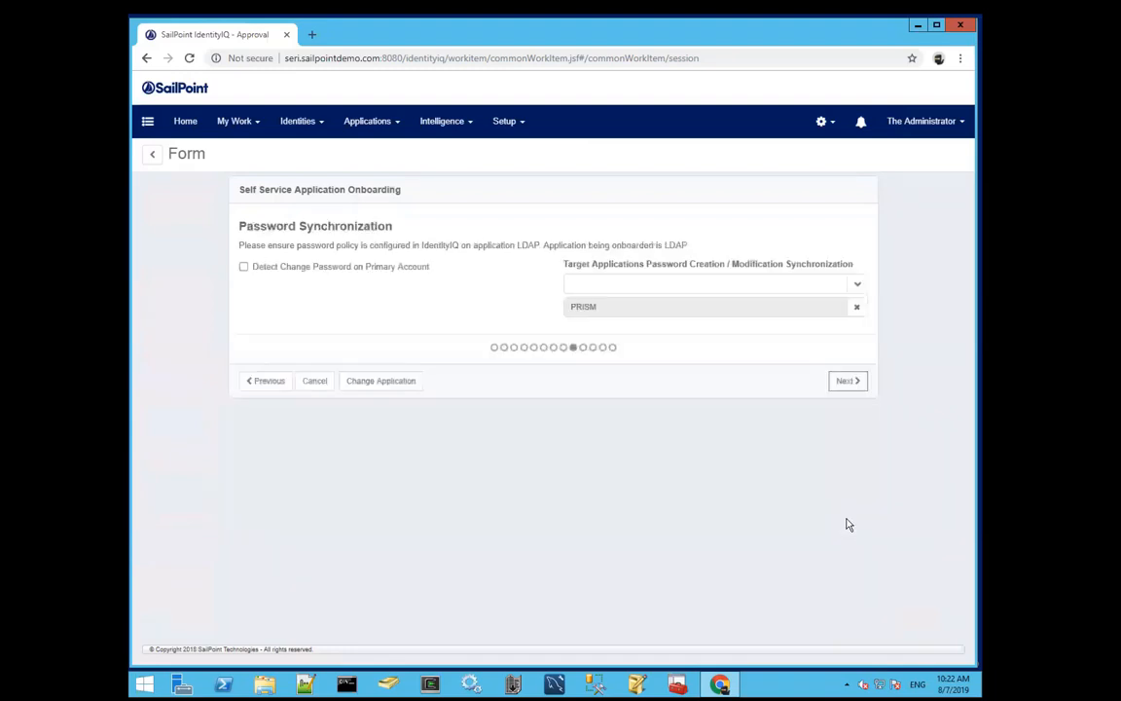
pyautogui.click(845, 383)
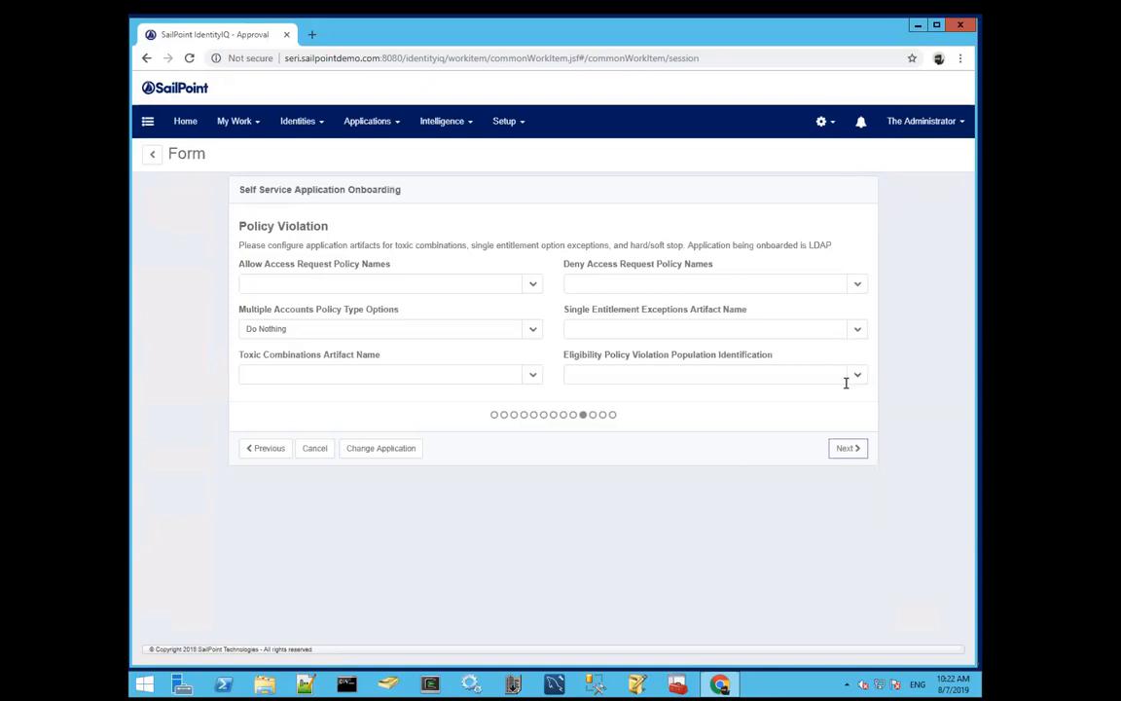
pyautogui.click(843, 448)
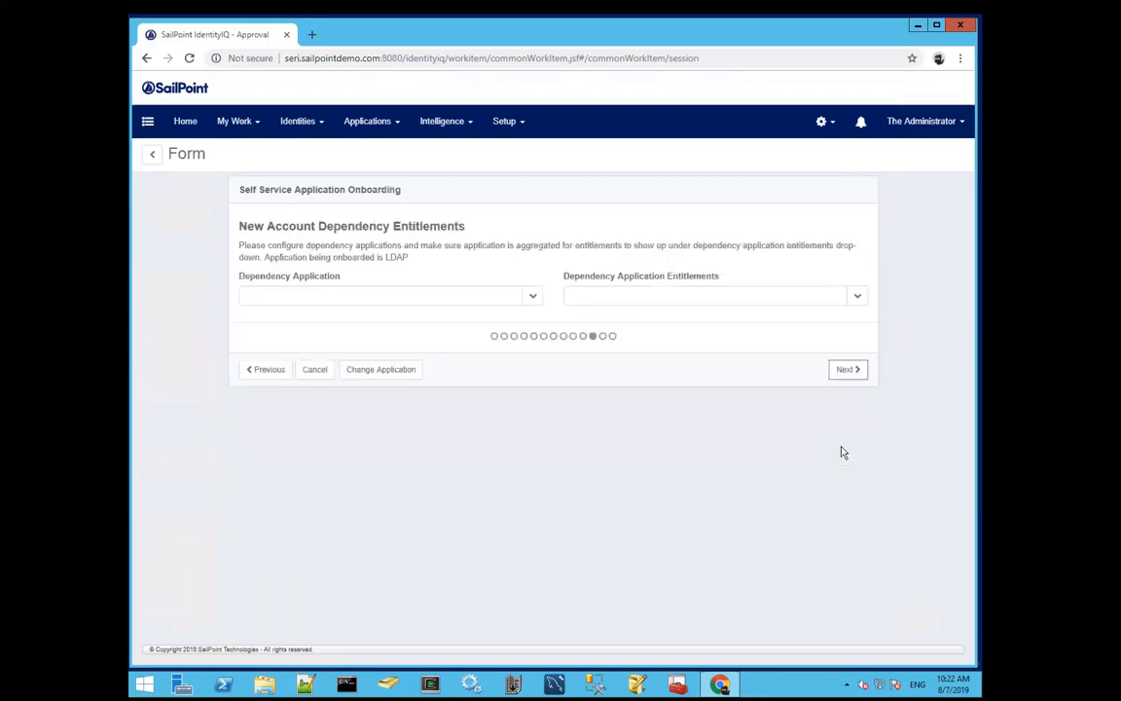
pyautogui.click(846, 370)
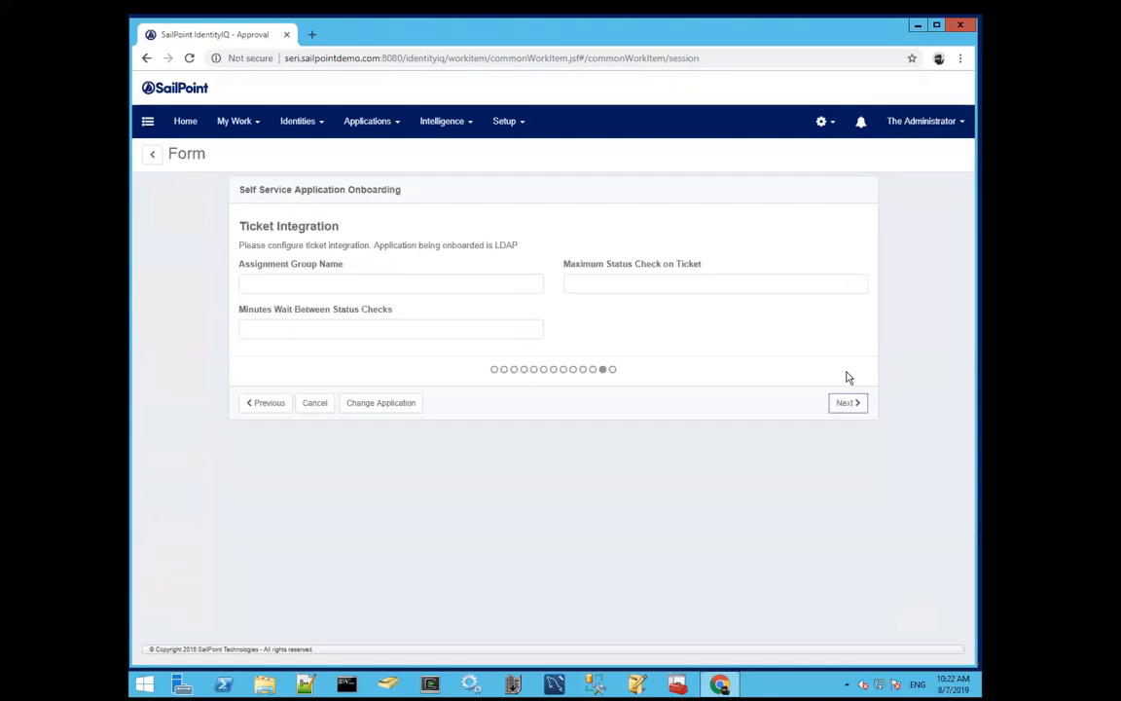
pyautogui.click(845, 406)
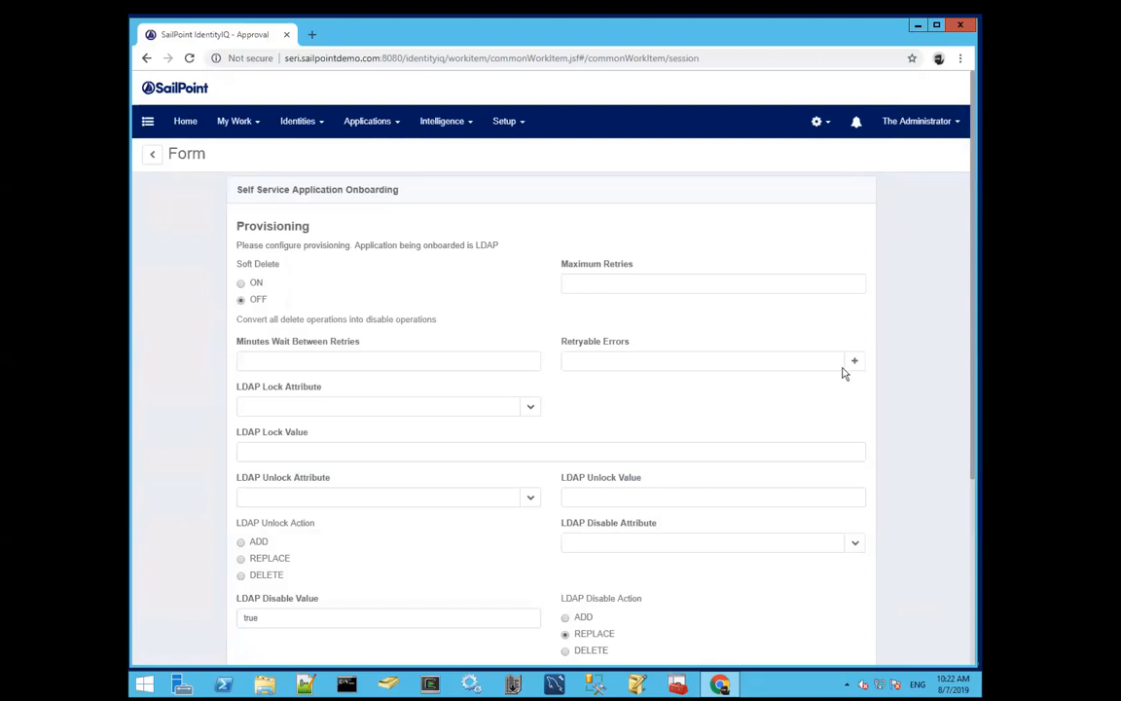
# - Review the Provisioning page's retry settings and its LDAP lock, unlock, disable, enable and password attribute settings
pyautogui.scroll(-1, 907, 471)
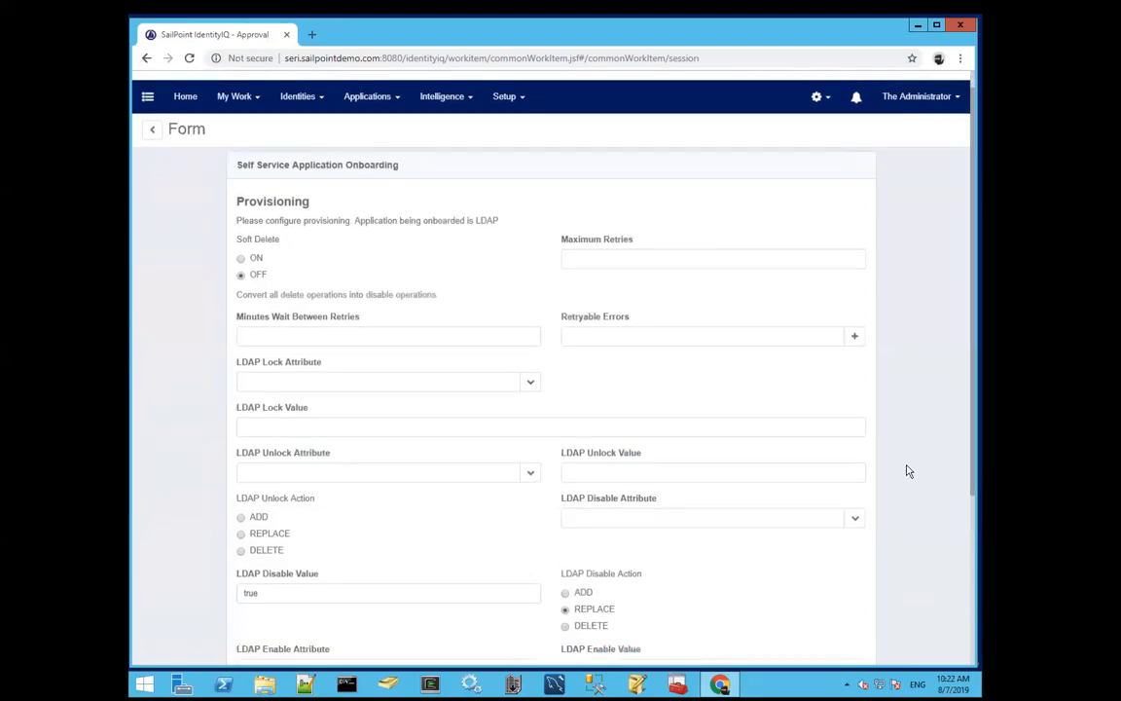
pyautogui.scroll(-1, 906, 471)
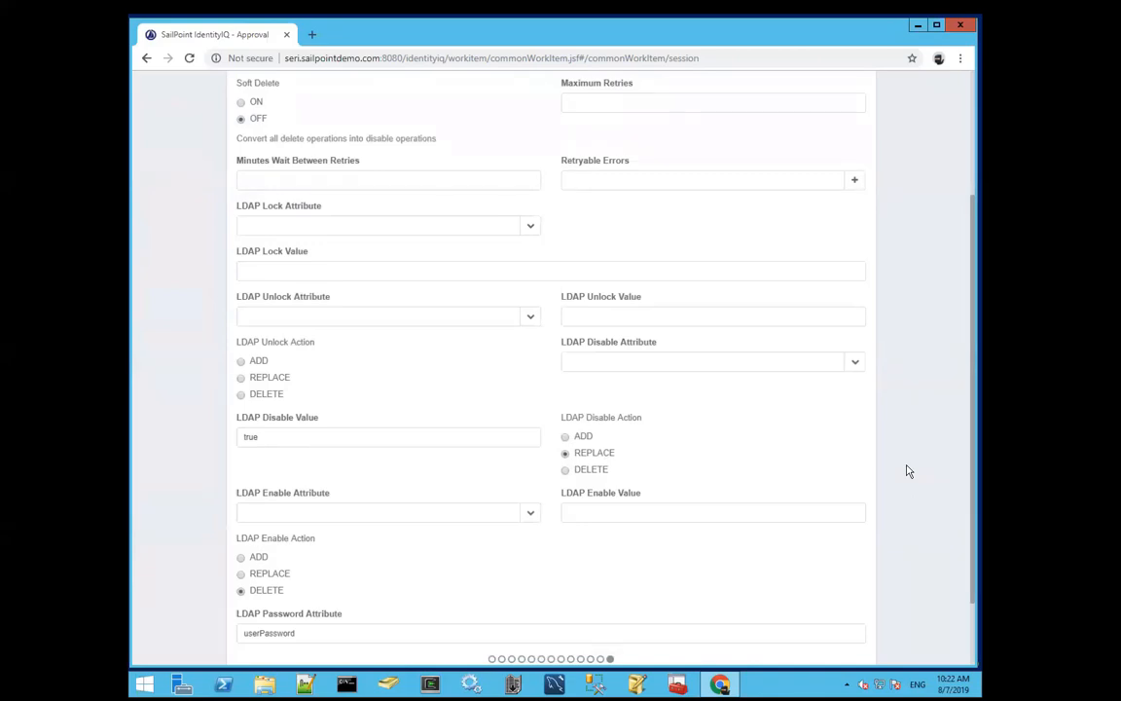
pyautogui.scroll(3, 906, 471)
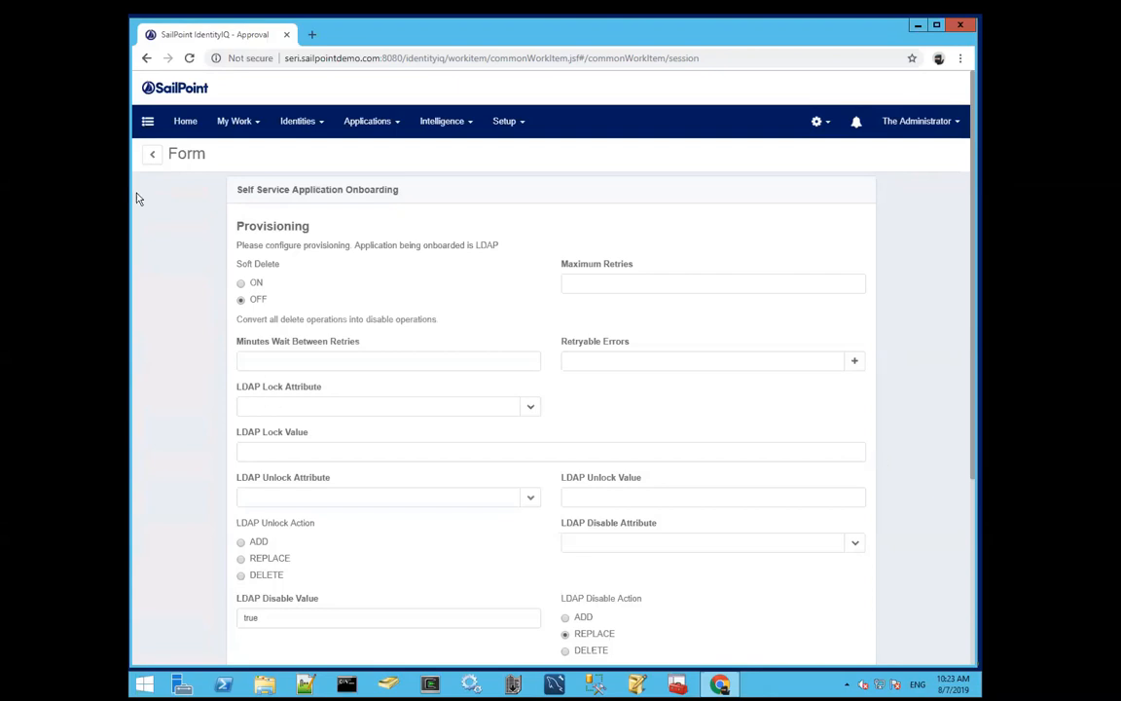
# - Open the Smart Setup Ticket Integration form for the SmartServicesTicketIntegration configuration
pyautogui.click(147, 124)
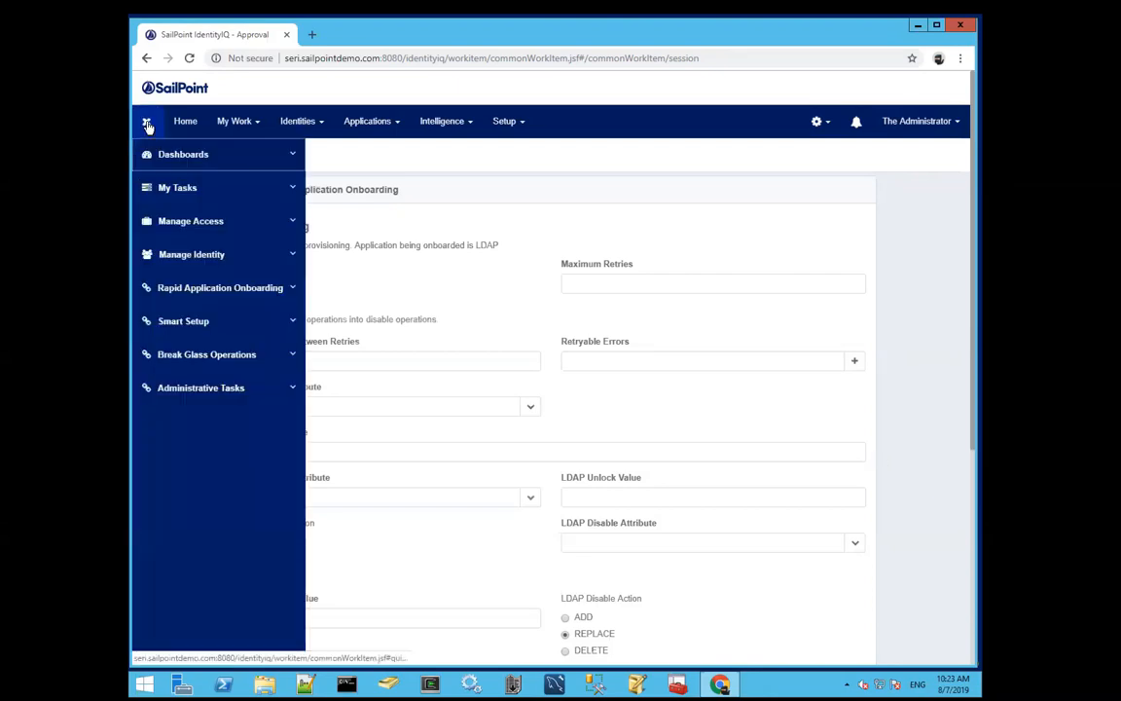
pyautogui.click(219, 327)
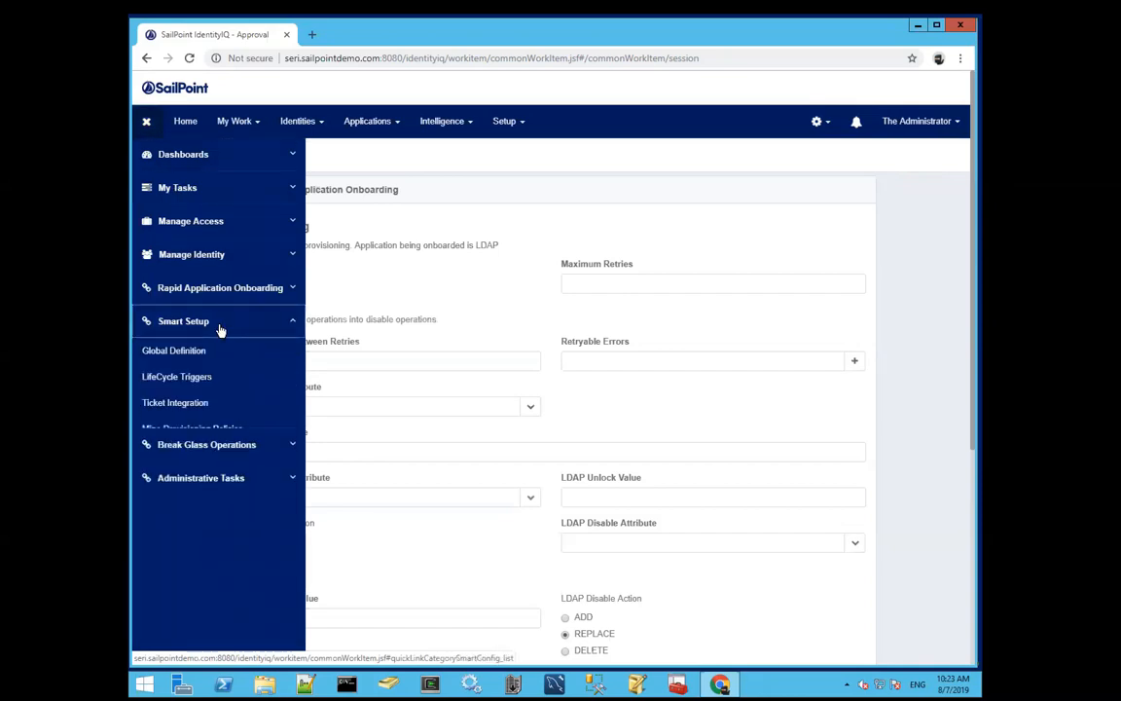
pyautogui.click(212, 412)
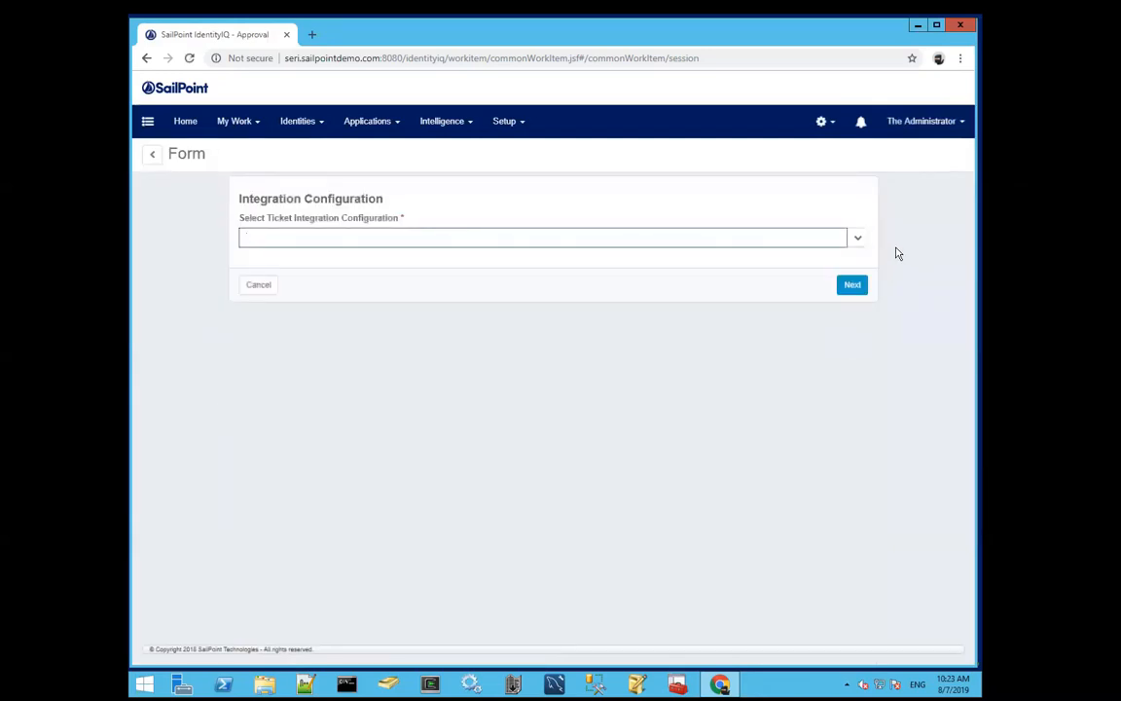
pyautogui.click(856, 248)
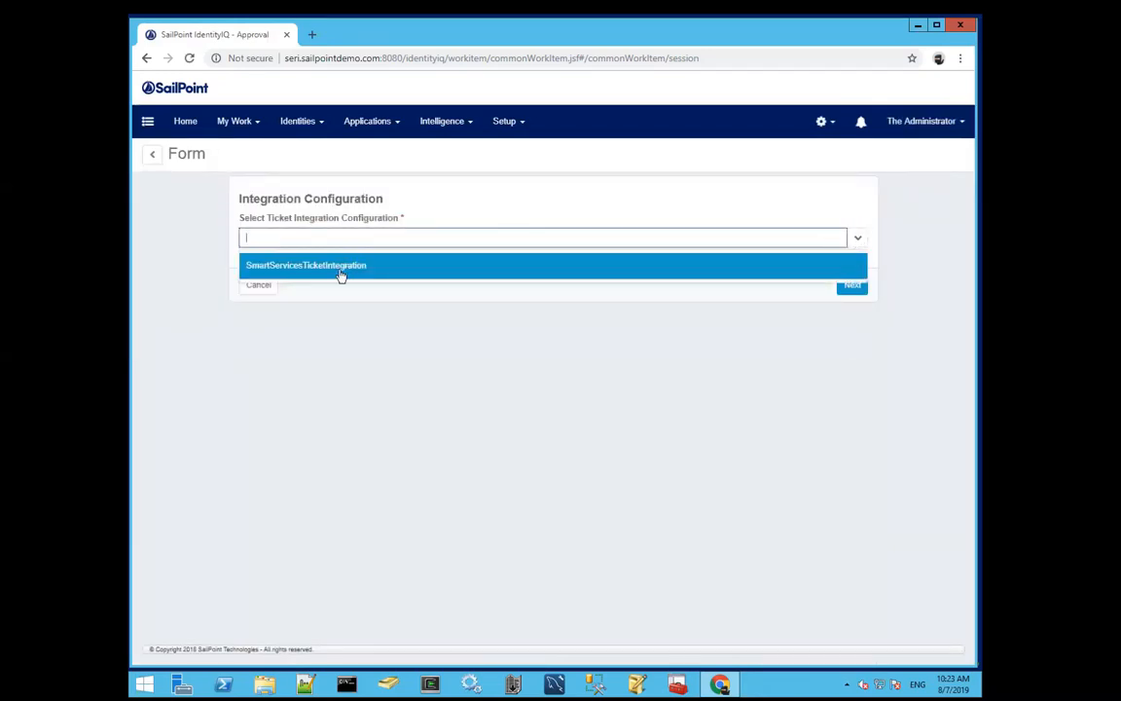
pyautogui.click(336, 266)
pyautogui.click(851, 286)
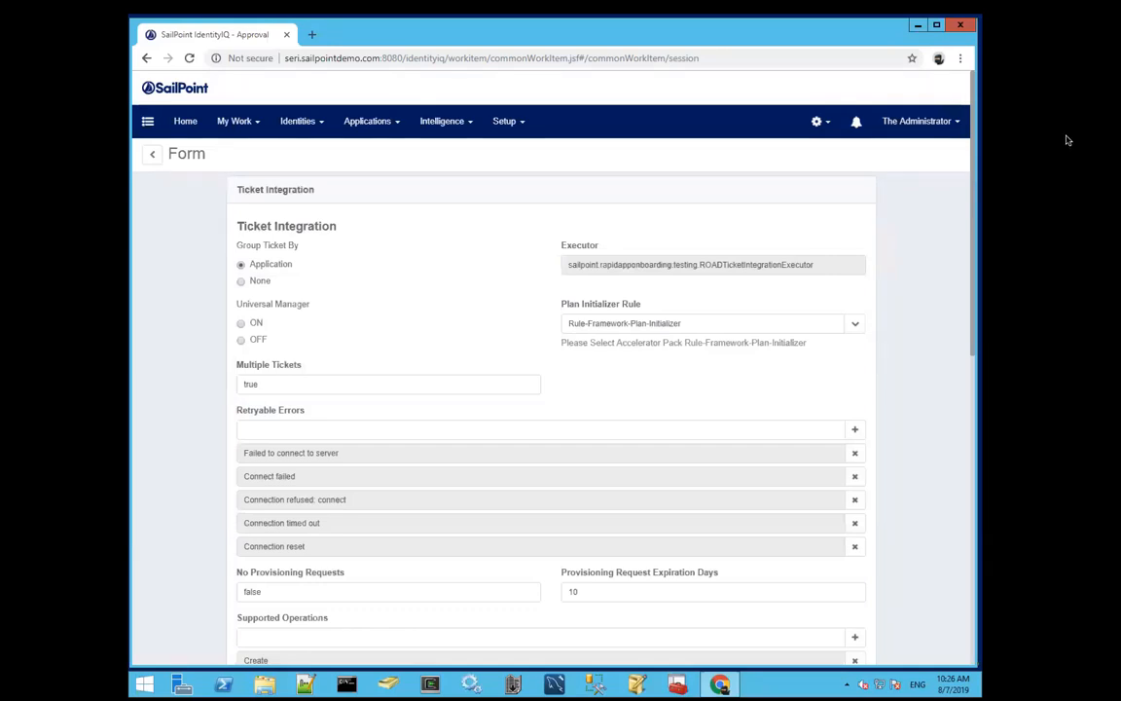
pyautogui.moveTo(562, 19)
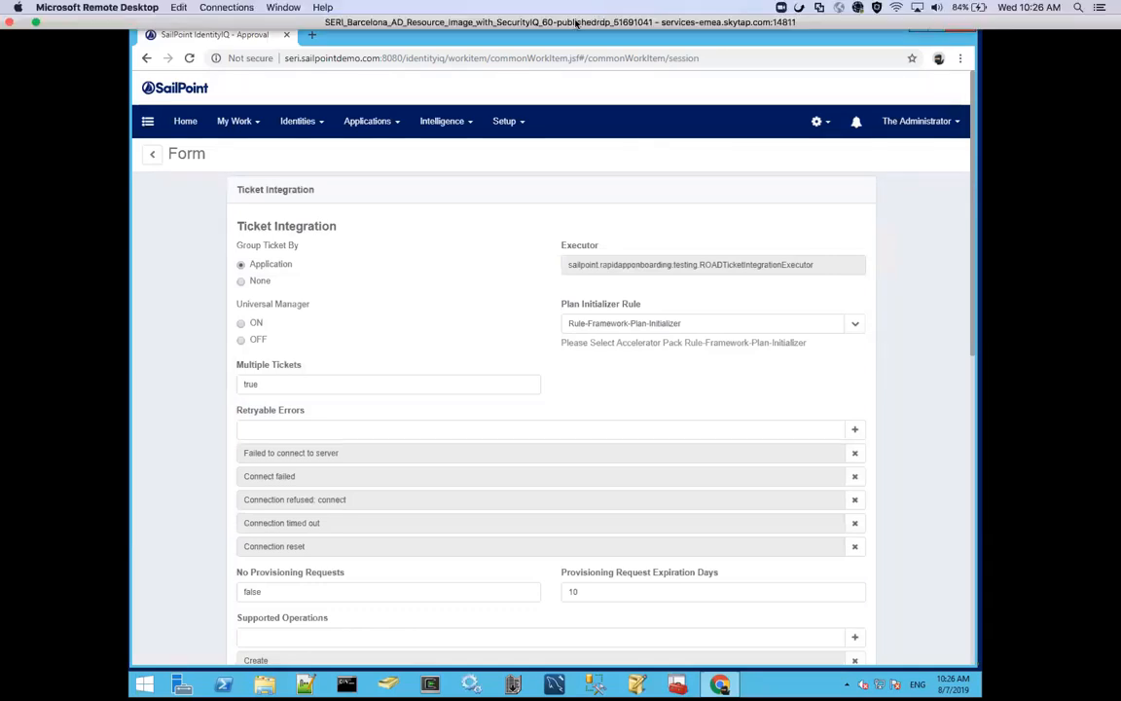